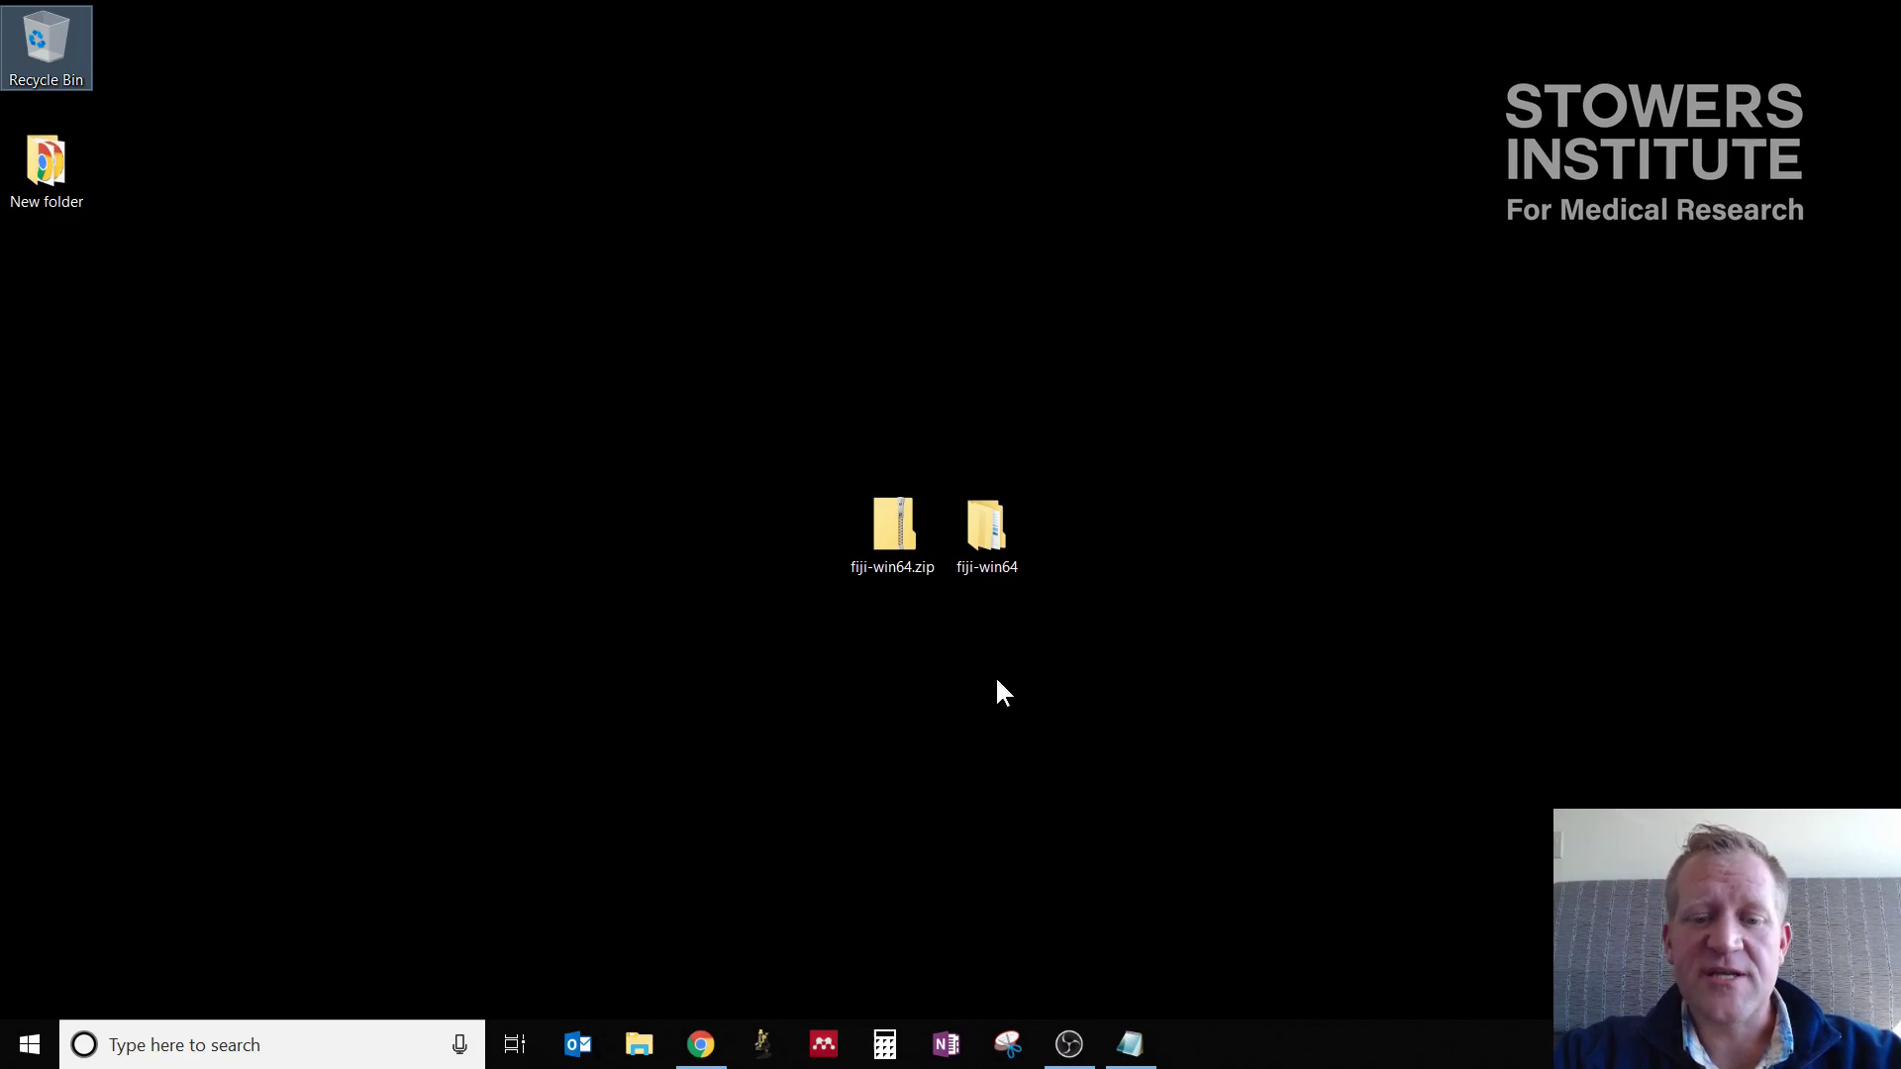
Step: Google 'fiji', refine to 'fiji imagej' in incognito Chrome, then minimize the browser
{"action": "left_click", "coordinate": [700, 1044]}
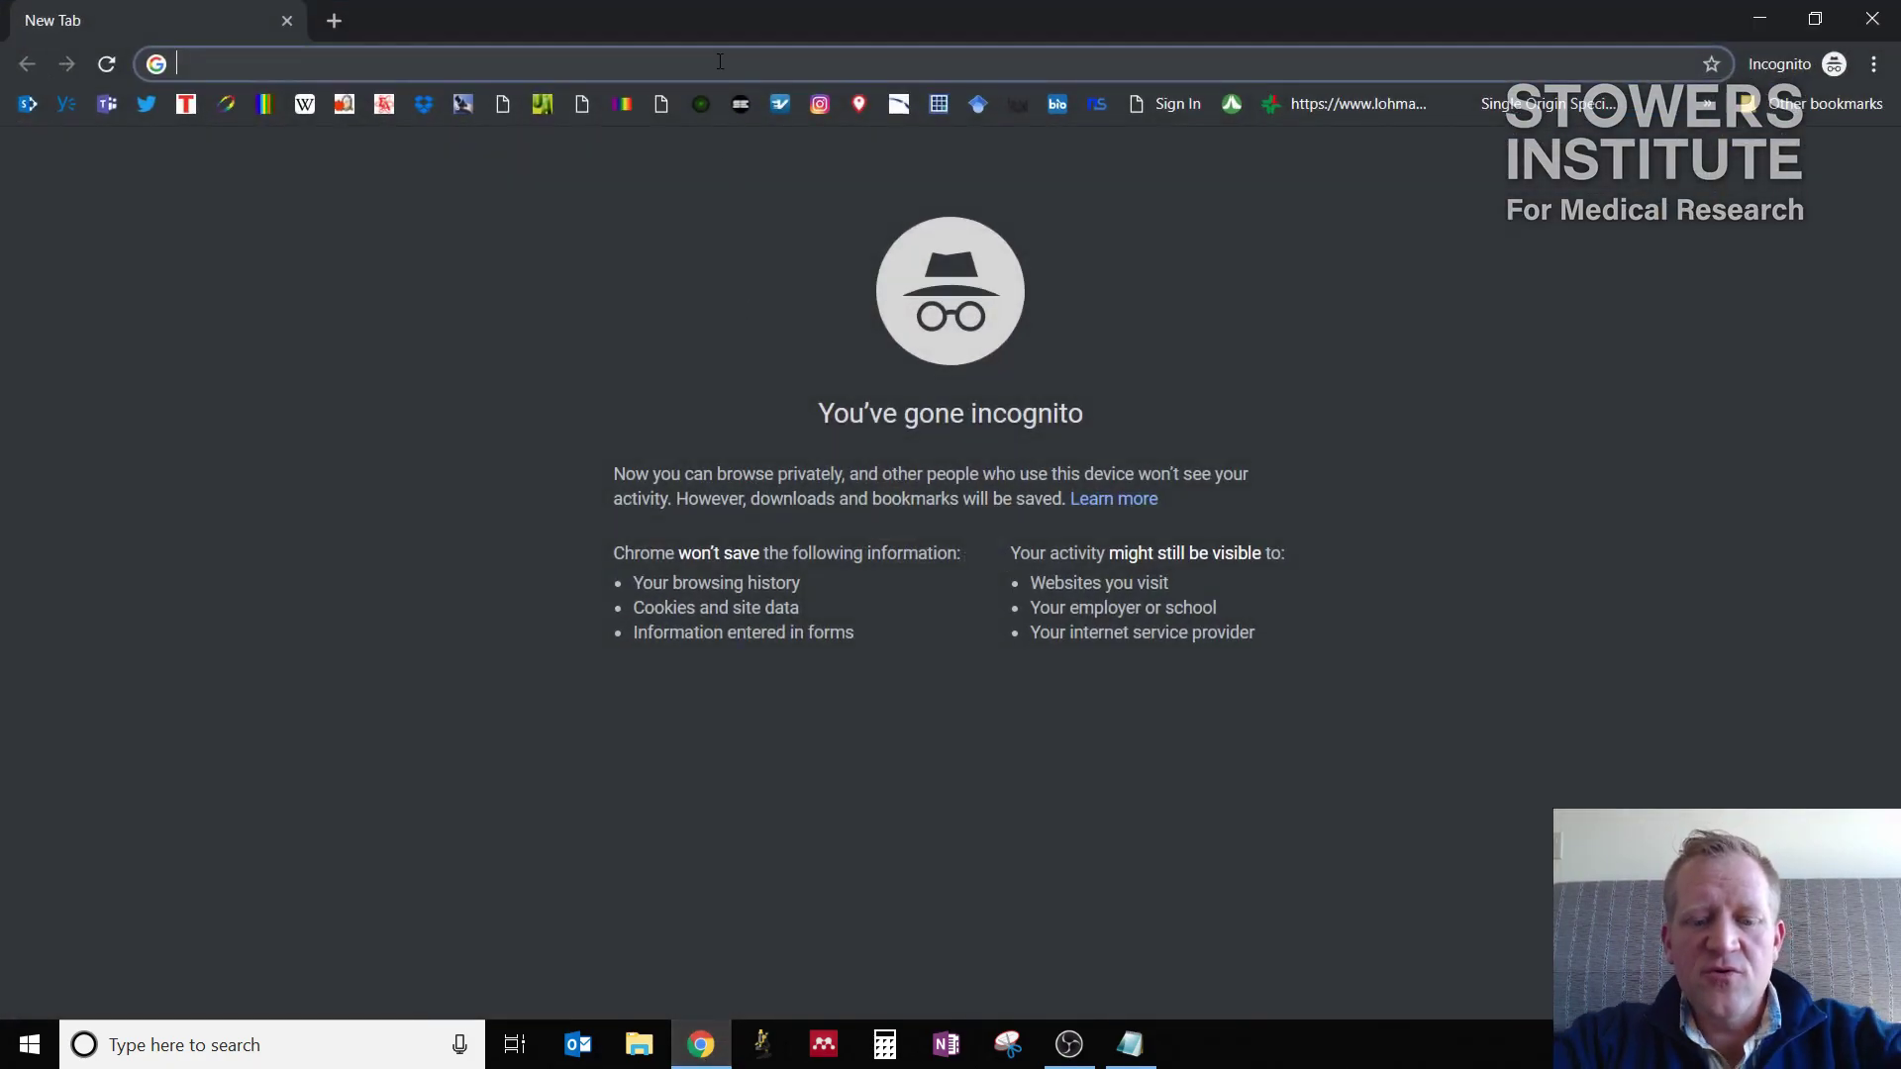
{"action": "type", "text": "fiji"}
{"action": "key", "text": "Return"}
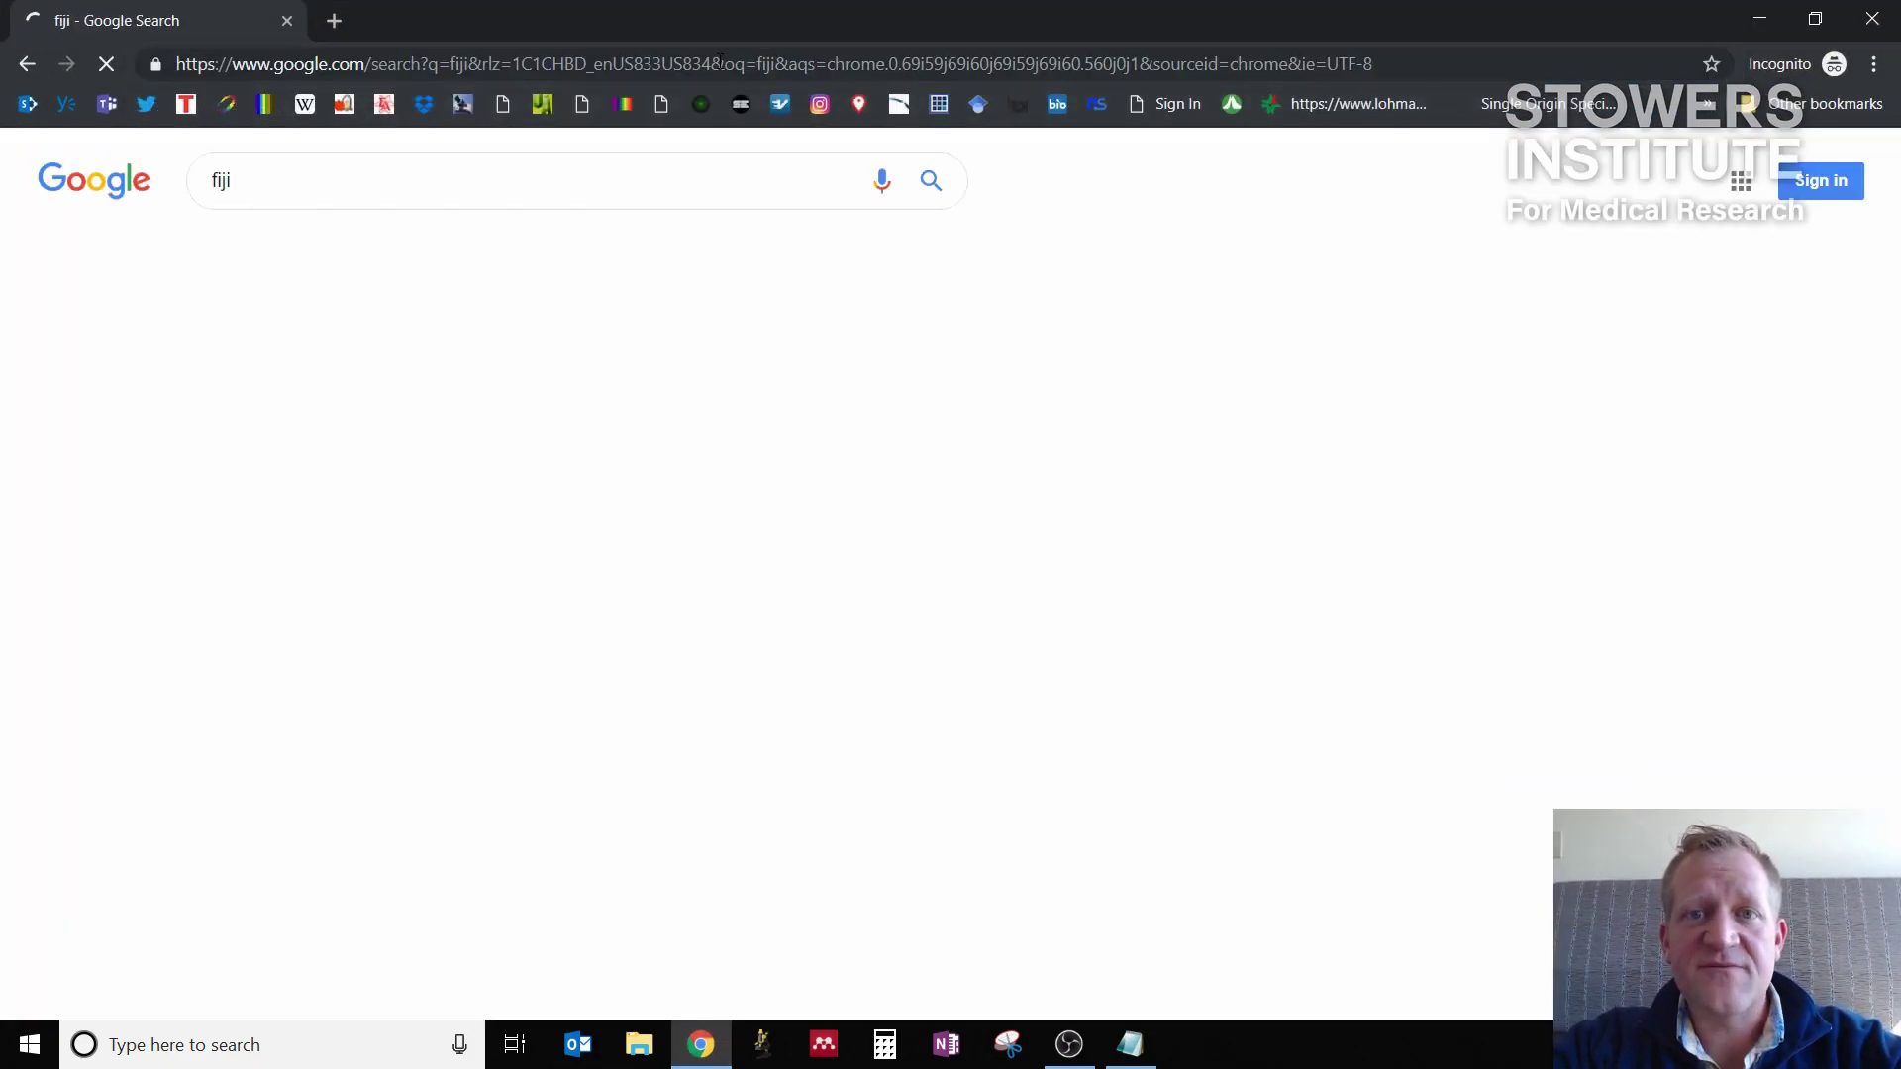
{"action": "left_click", "coordinate": [689, 192]}
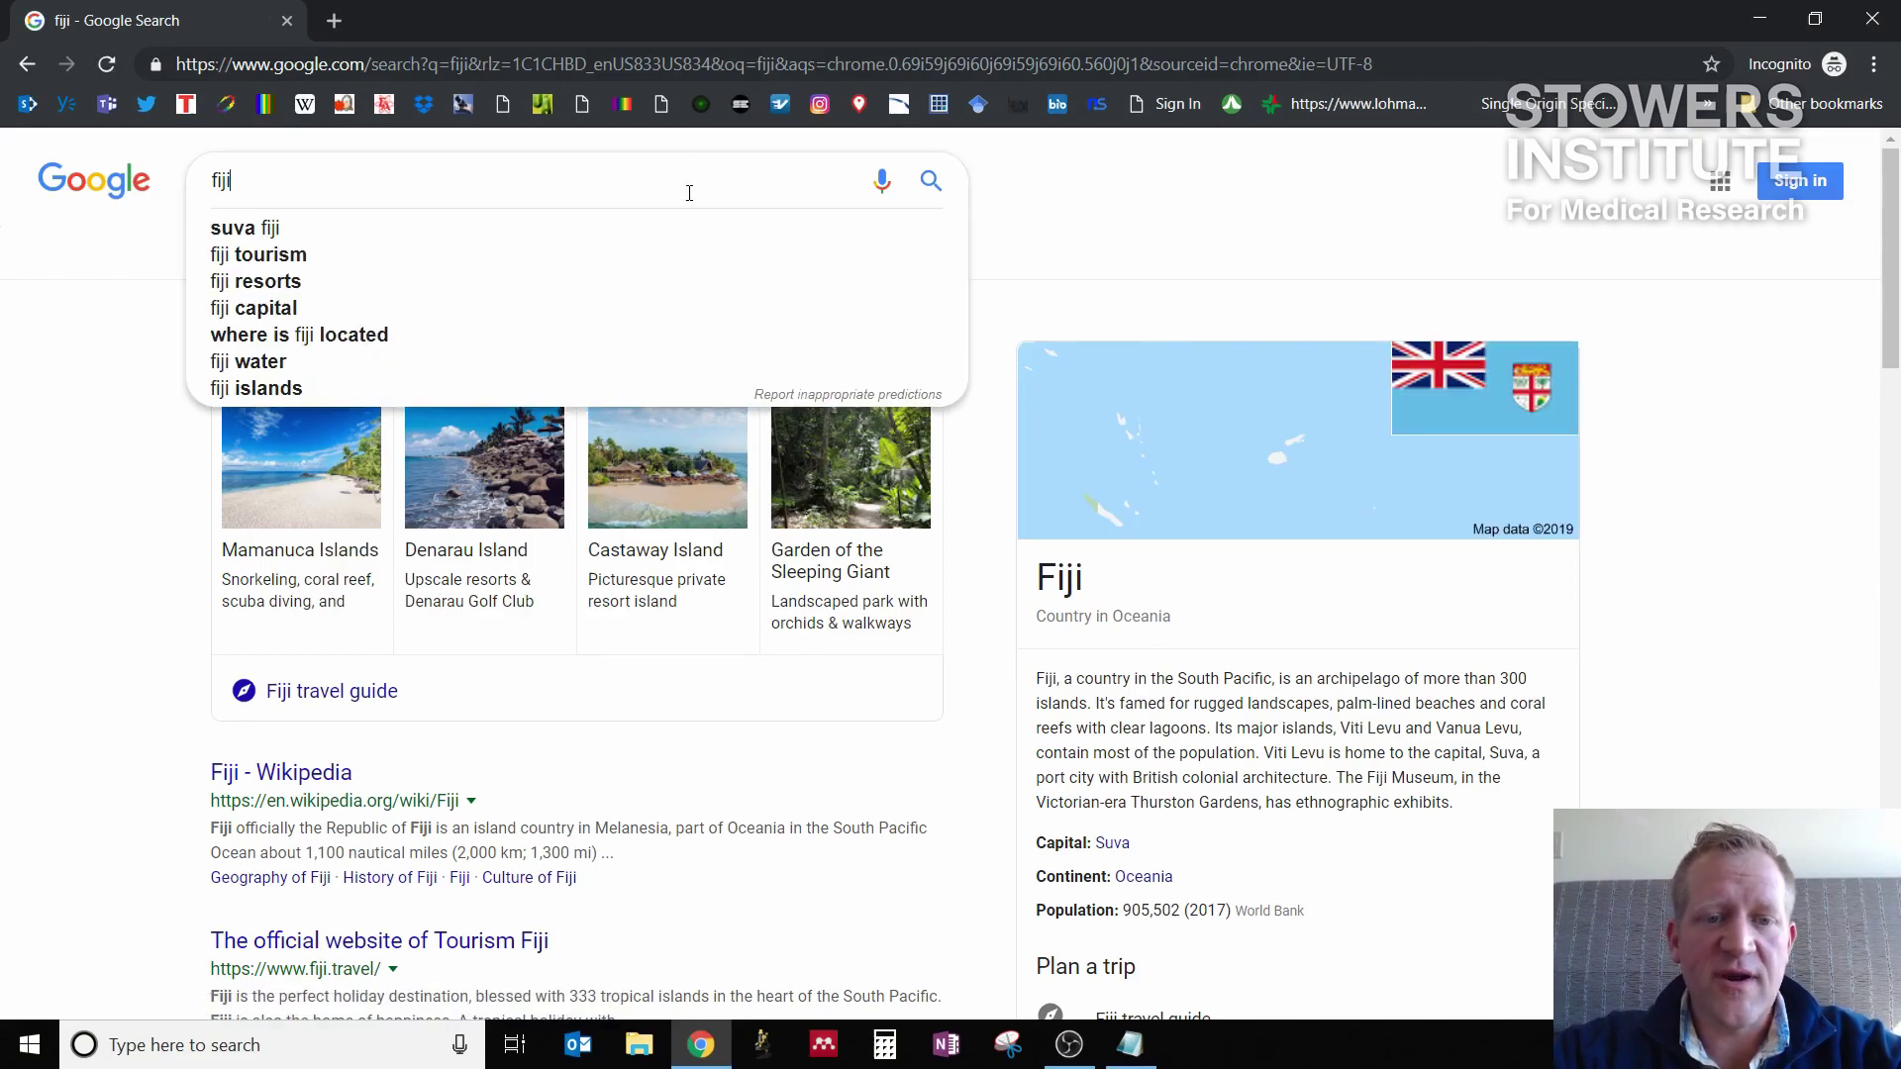
{"action": "type", "text": "image"}
{"action": "key", "text": "Return"}
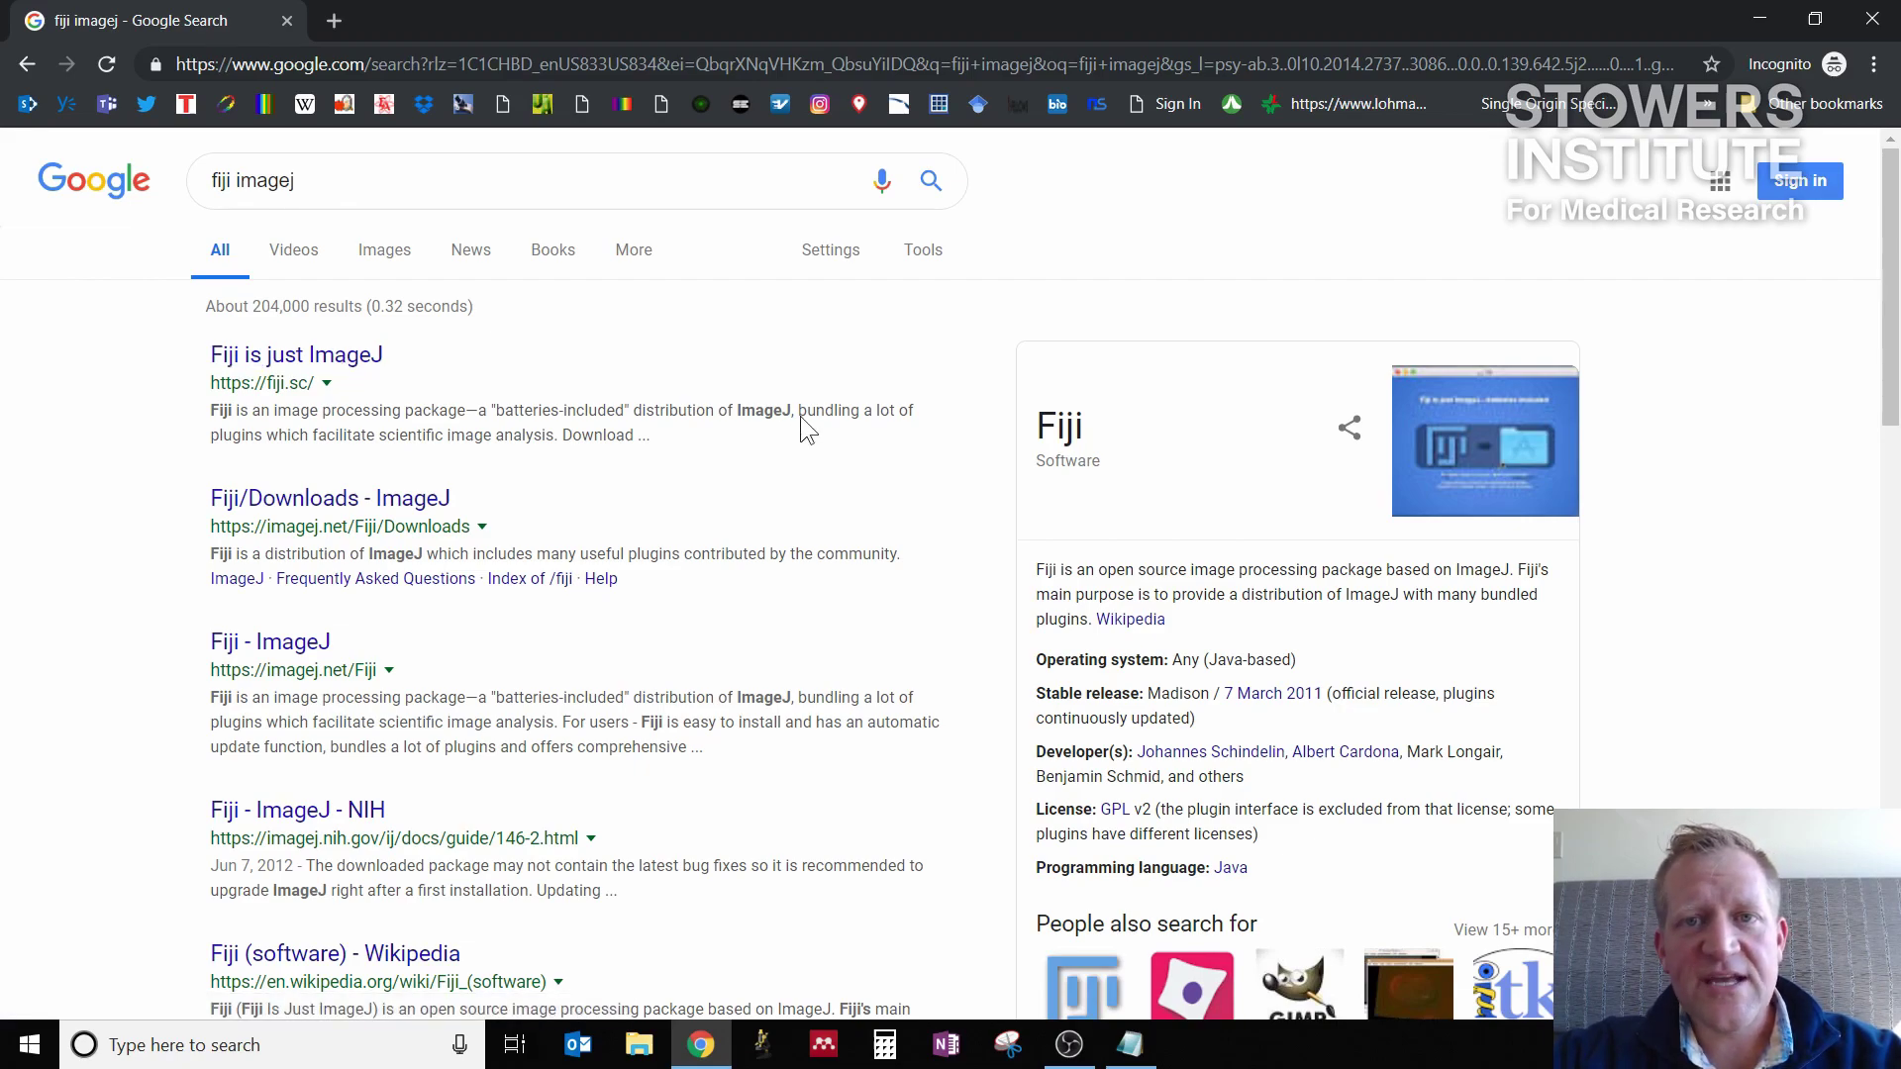
{"action": "left_click", "coordinate": [1760, 20]}
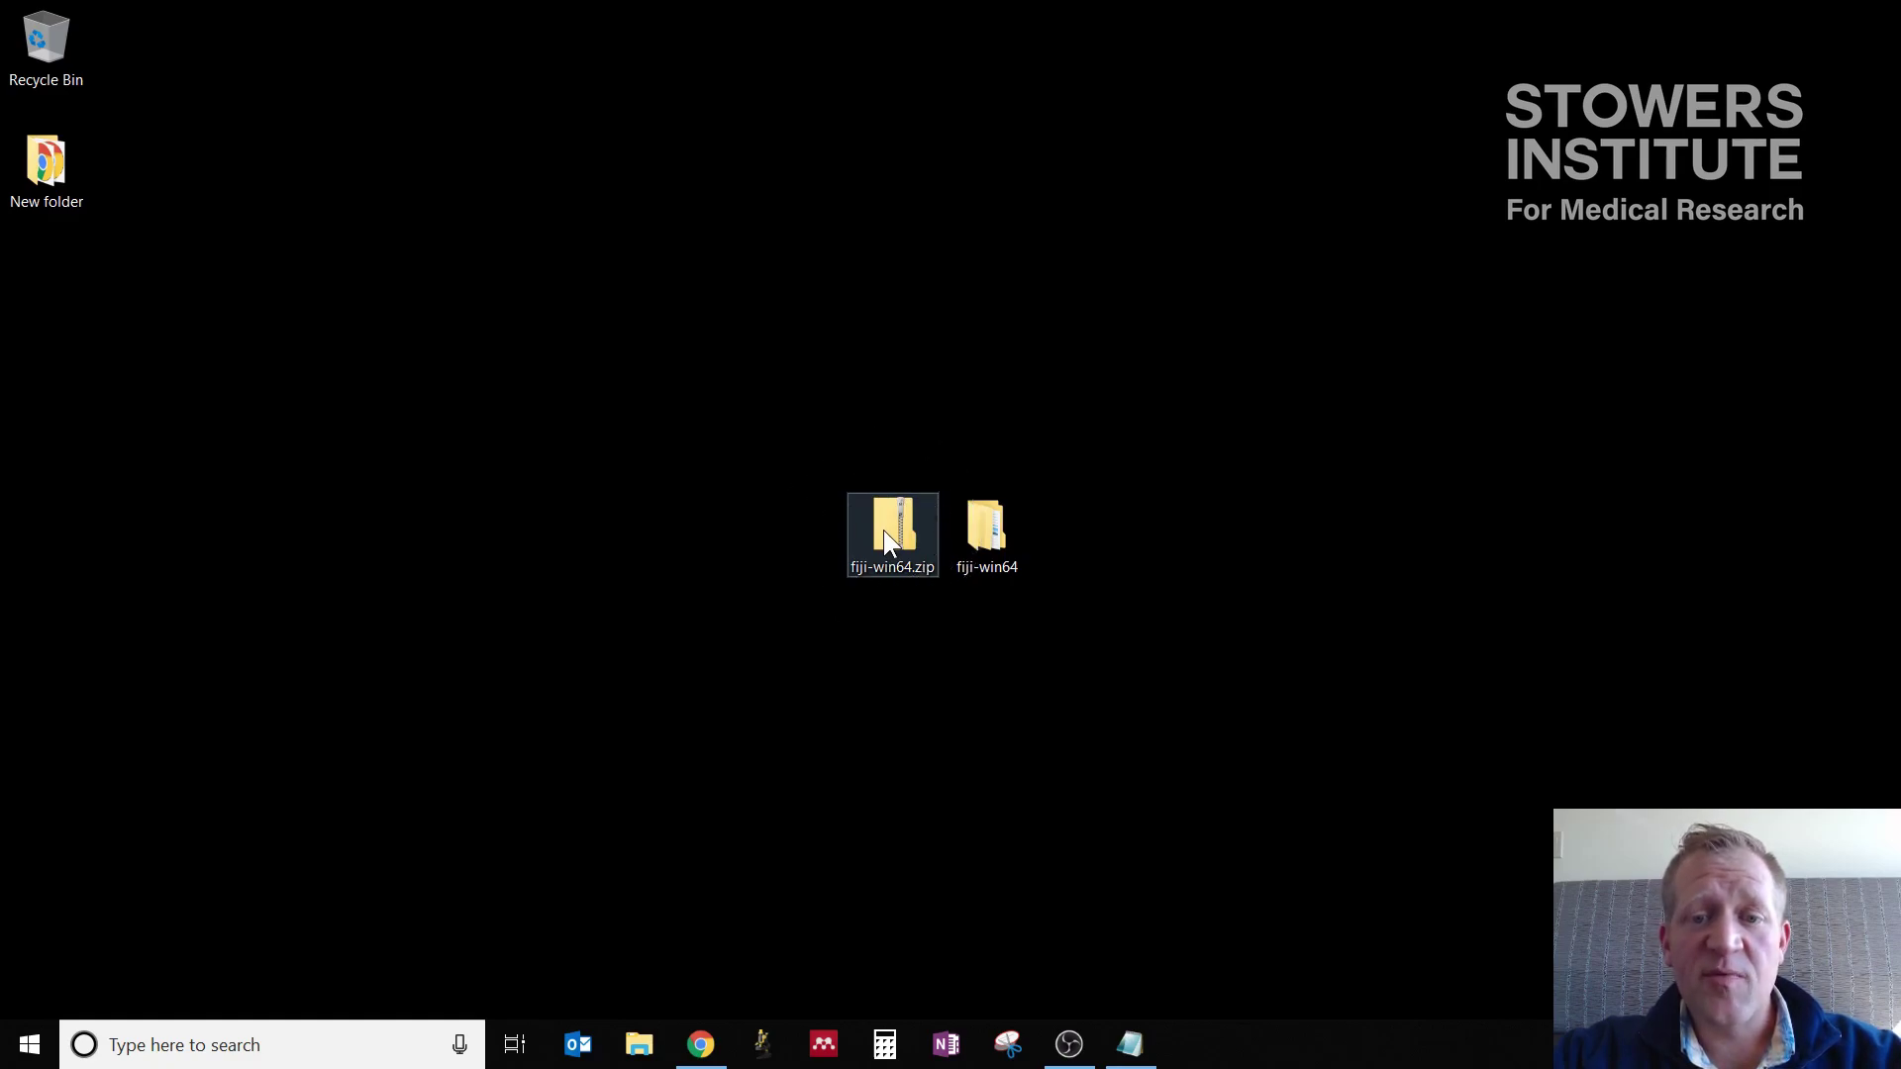
{"action": "right_click", "coordinate": [887, 542]}
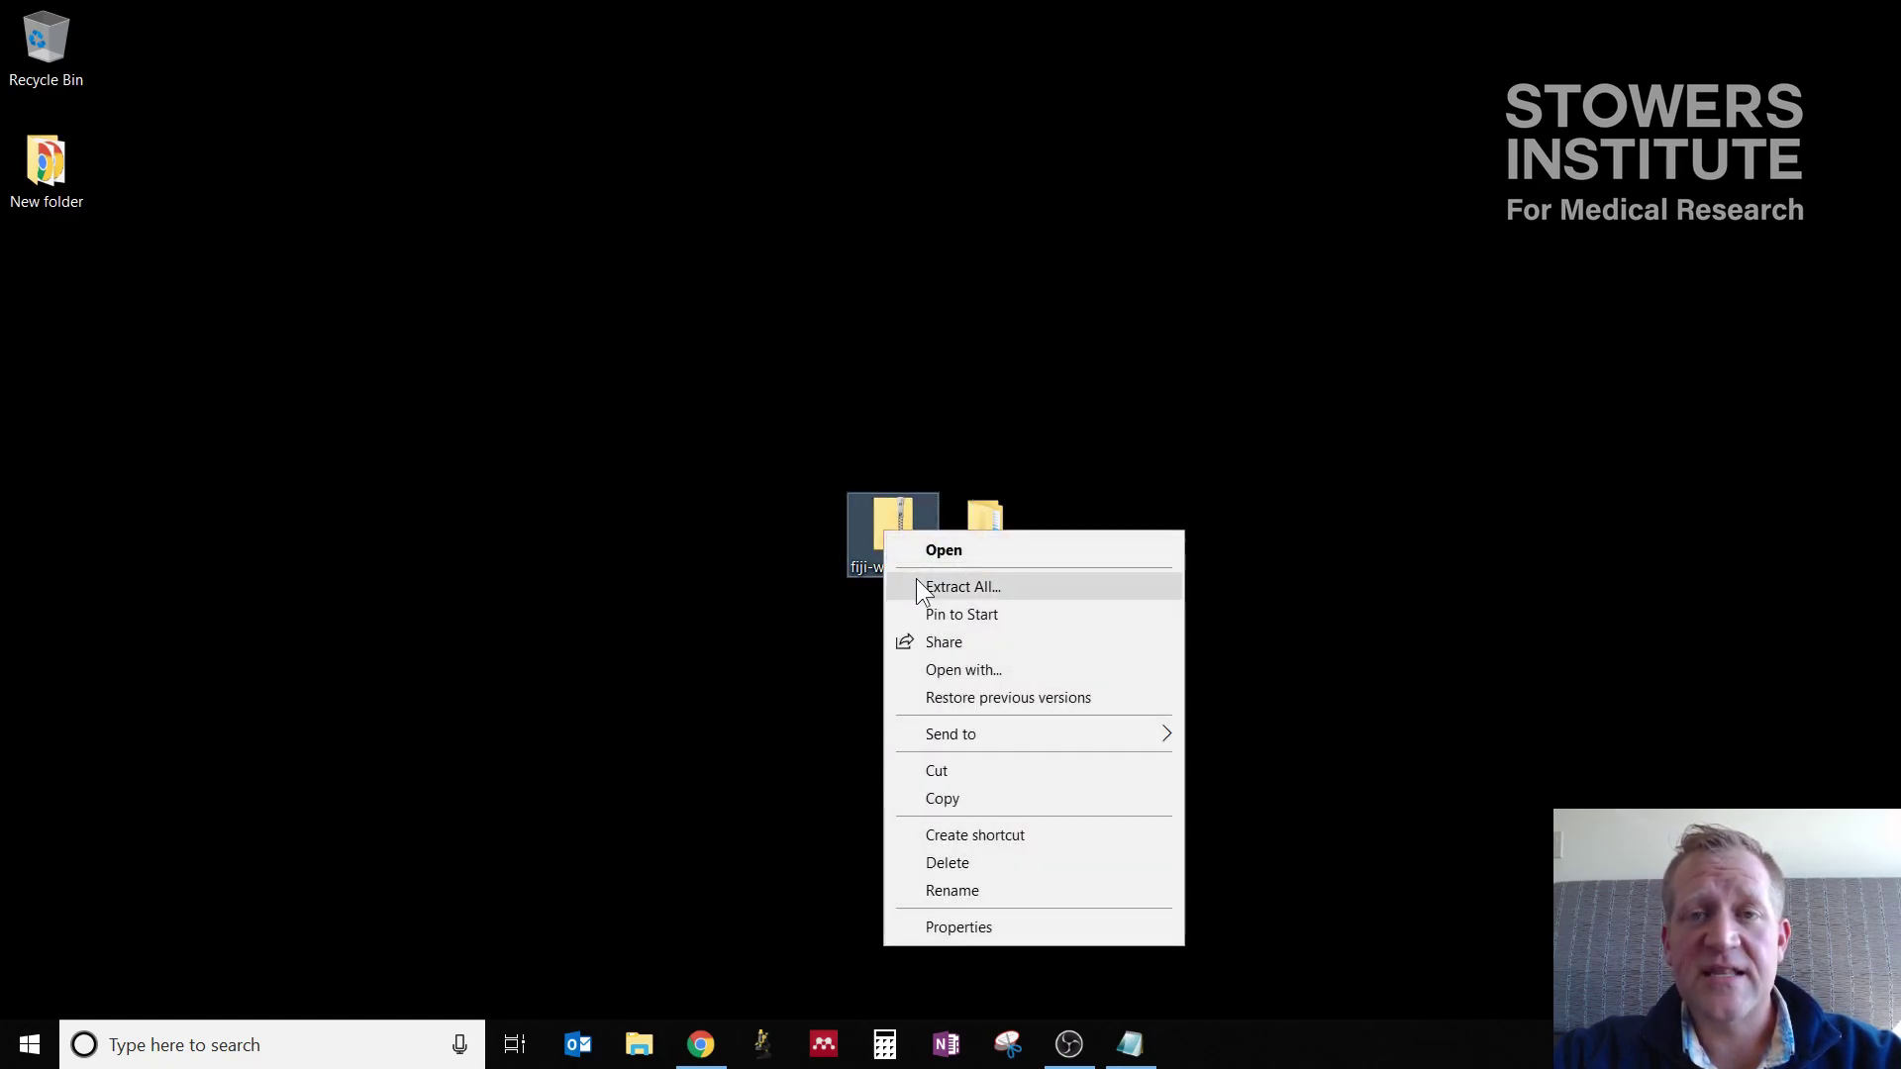
{"action": "left_click", "coordinate": [933, 426]}
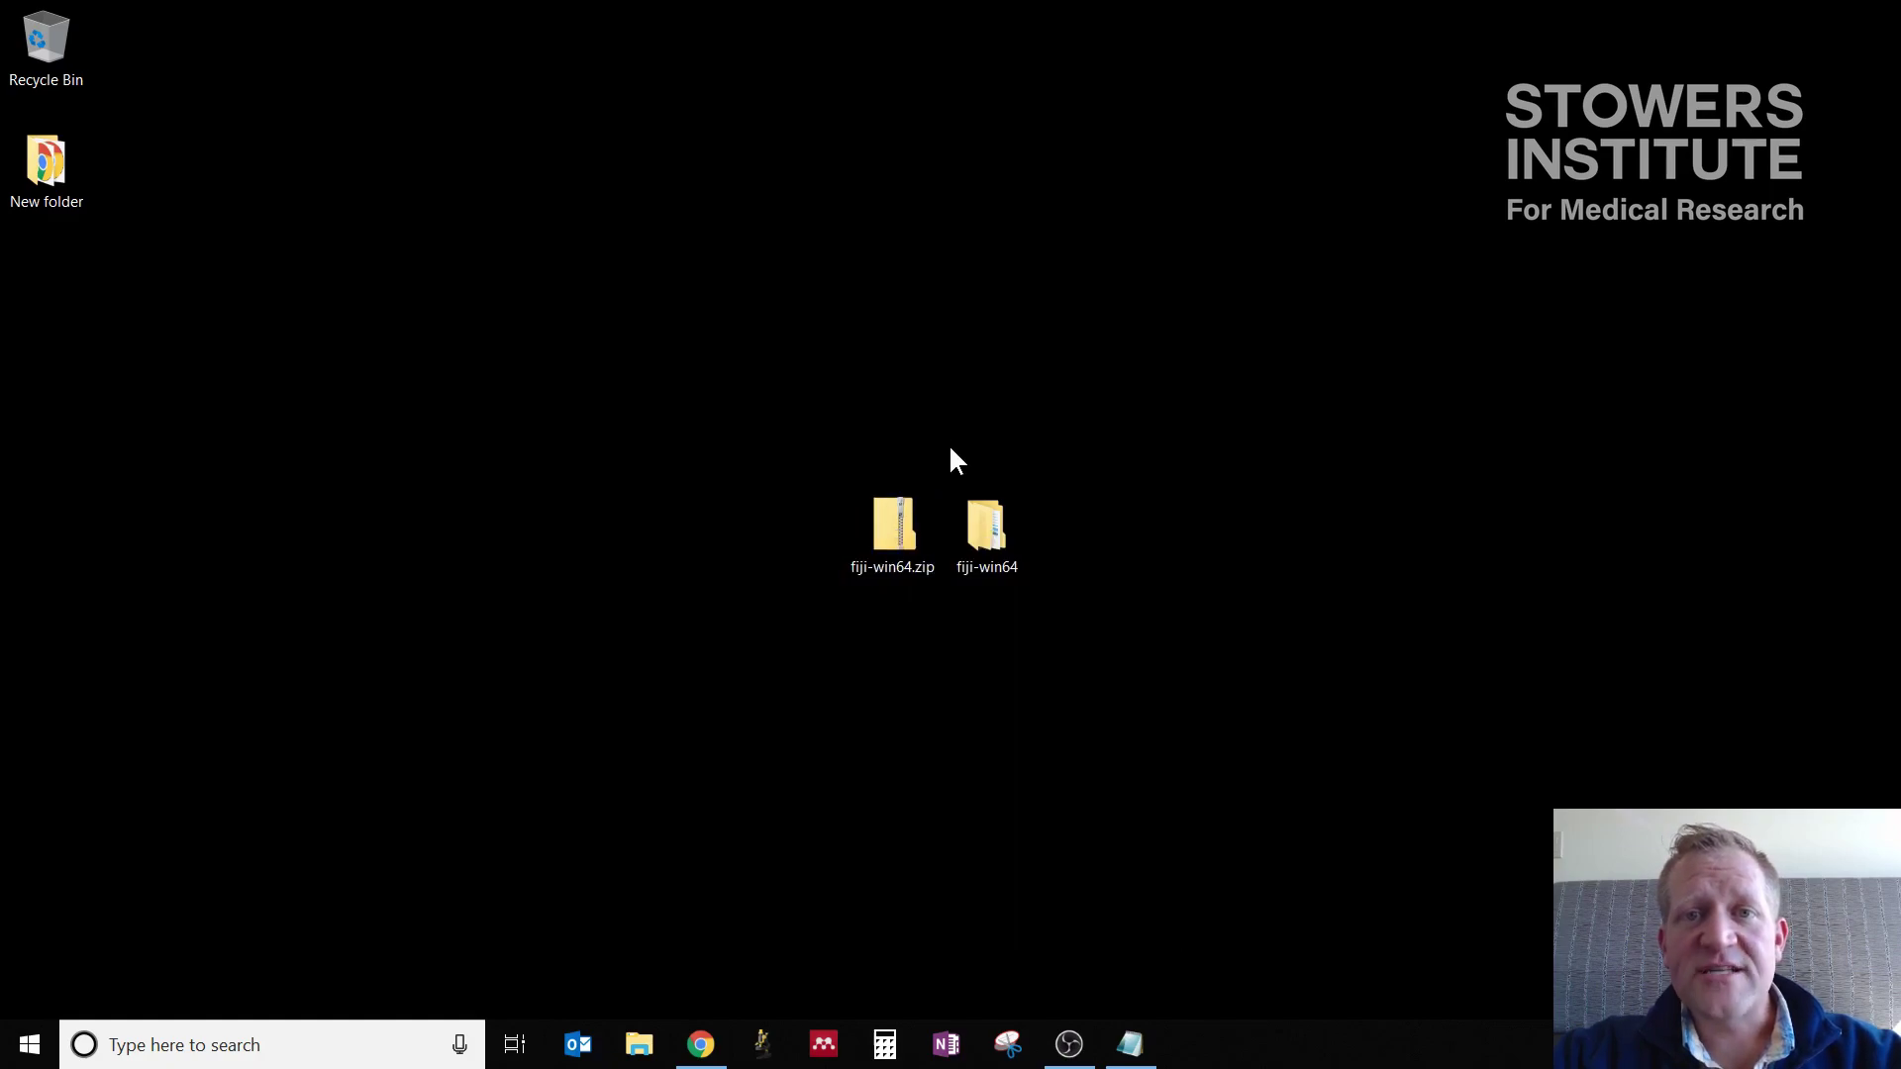
Step: Run ImageJ-win64.exe from fiji-win64\Fiji.app and minimize the Explorer window
{"action": "double_click", "coordinate": [983, 533]}
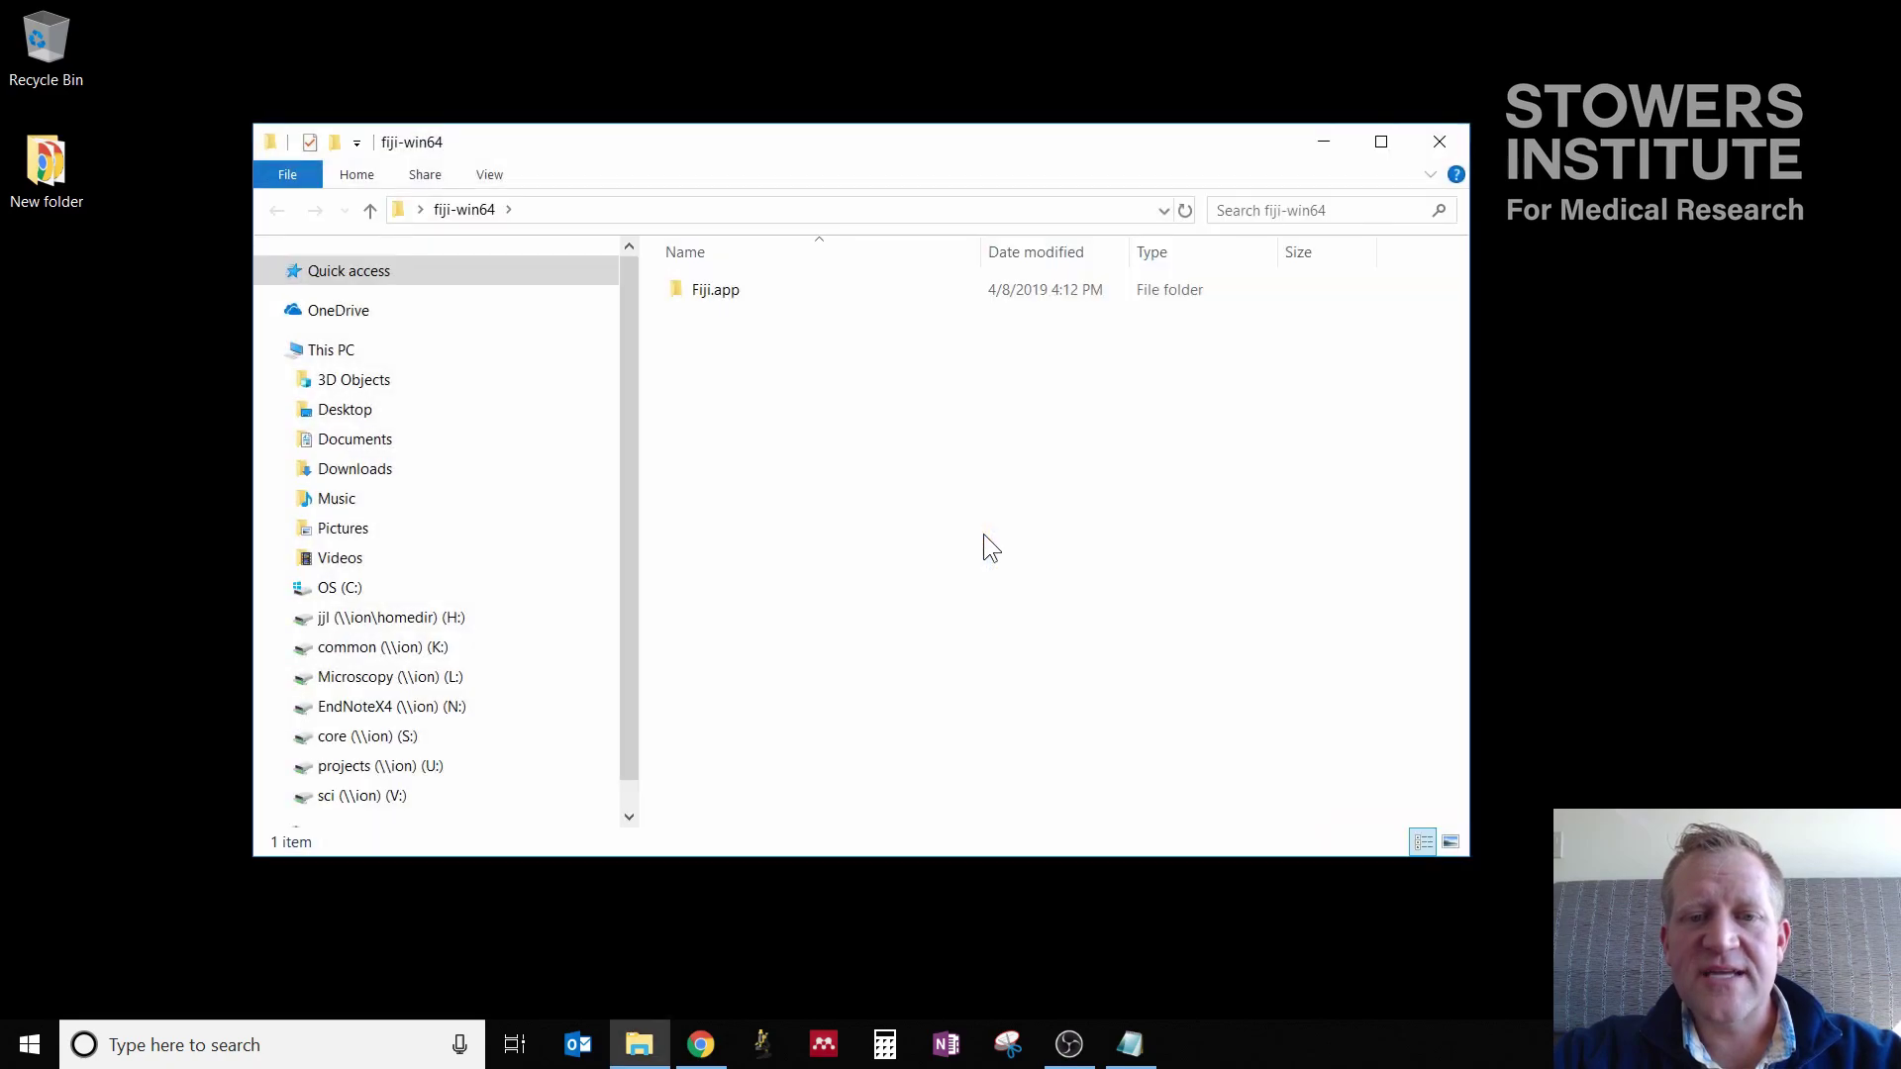
{"action": "double_click", "coordinate": [734, 289]}
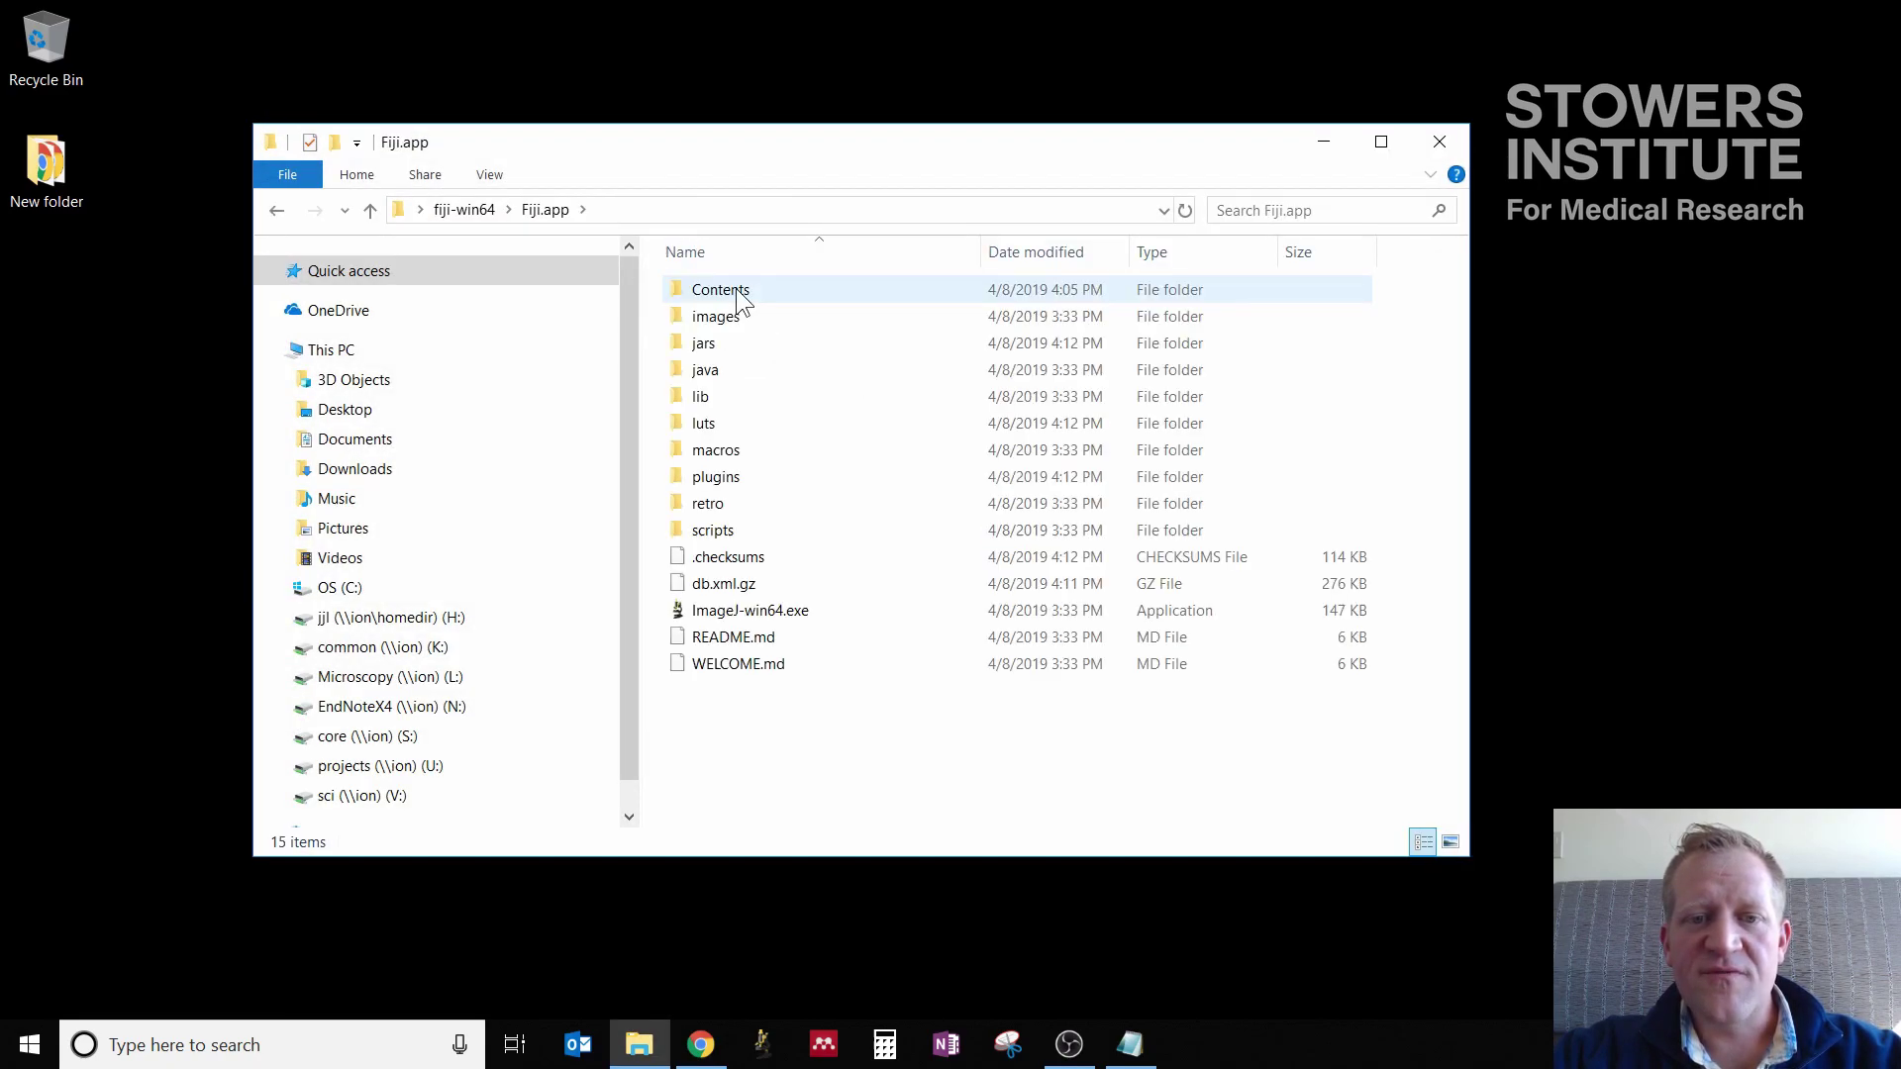
{"action": "double_click", "coordinate": [760, 615]}
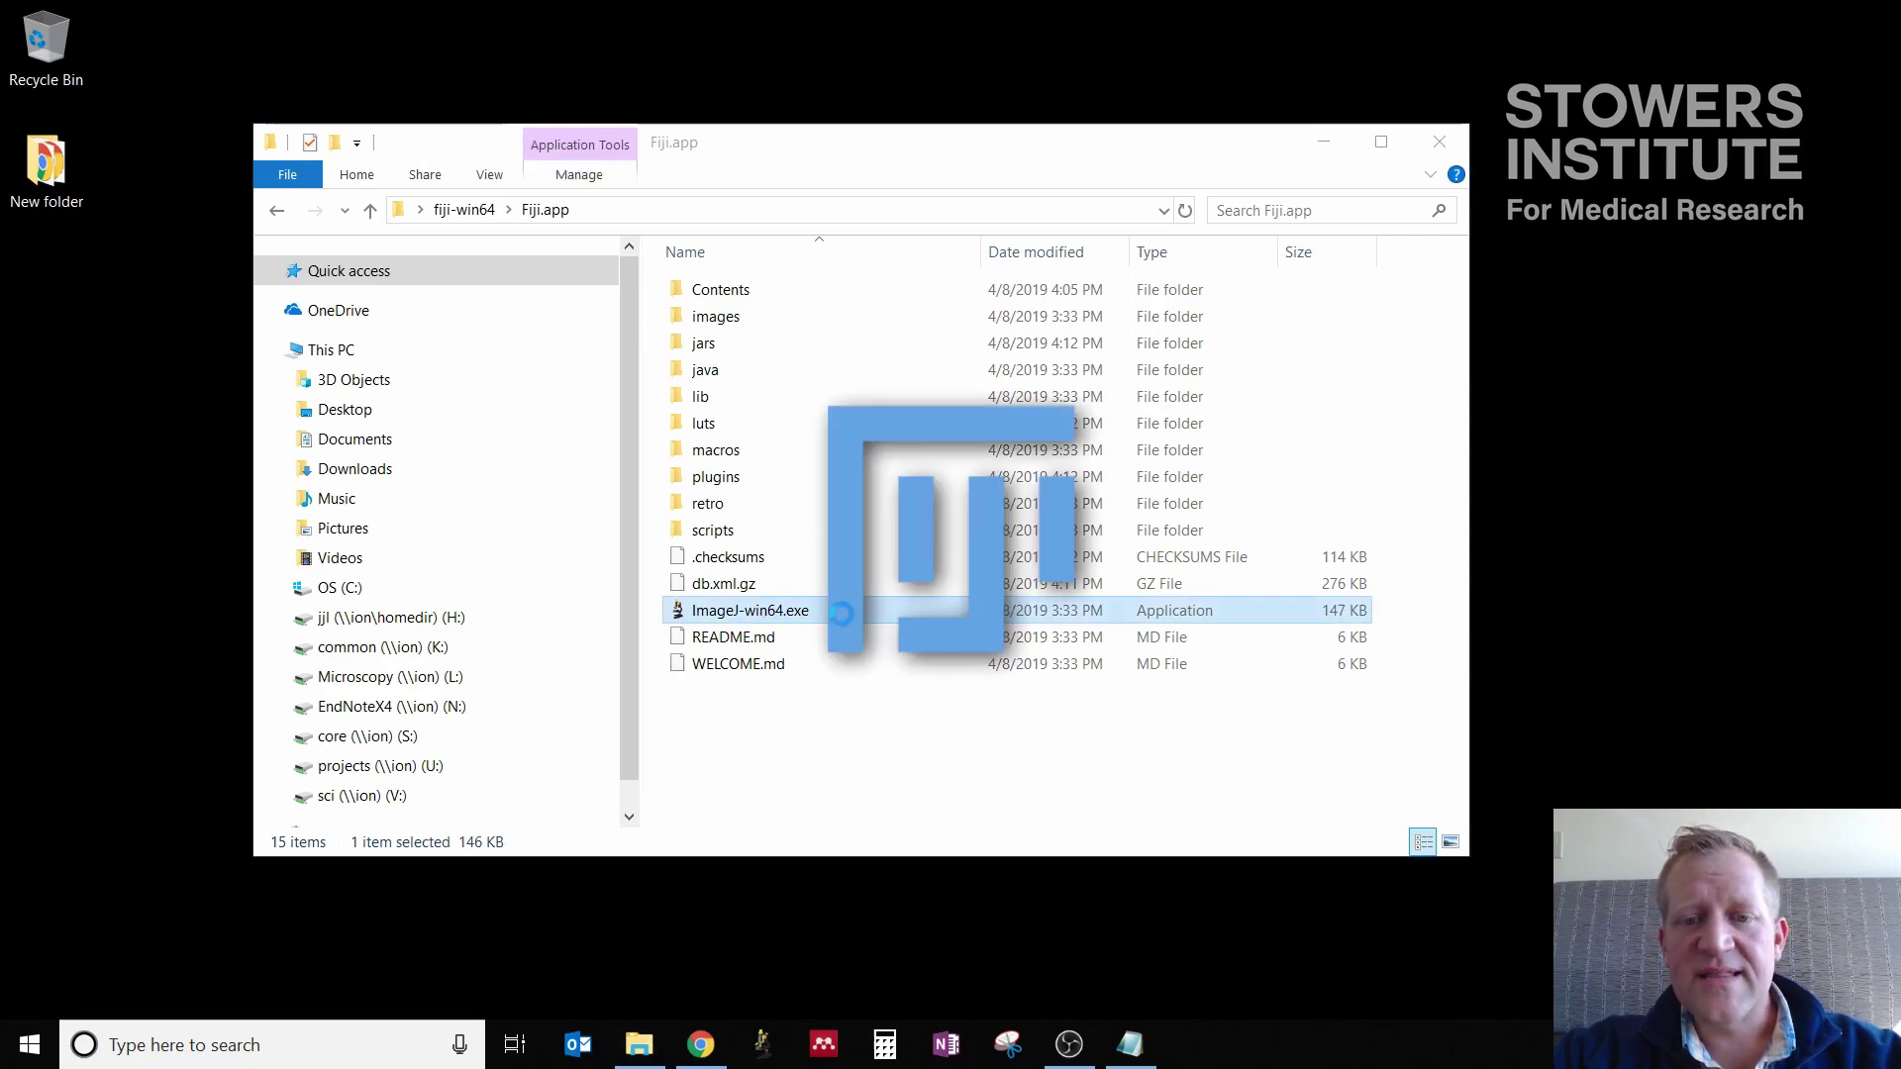
{"action": "left_click", "coordinate": [1324, 142]}
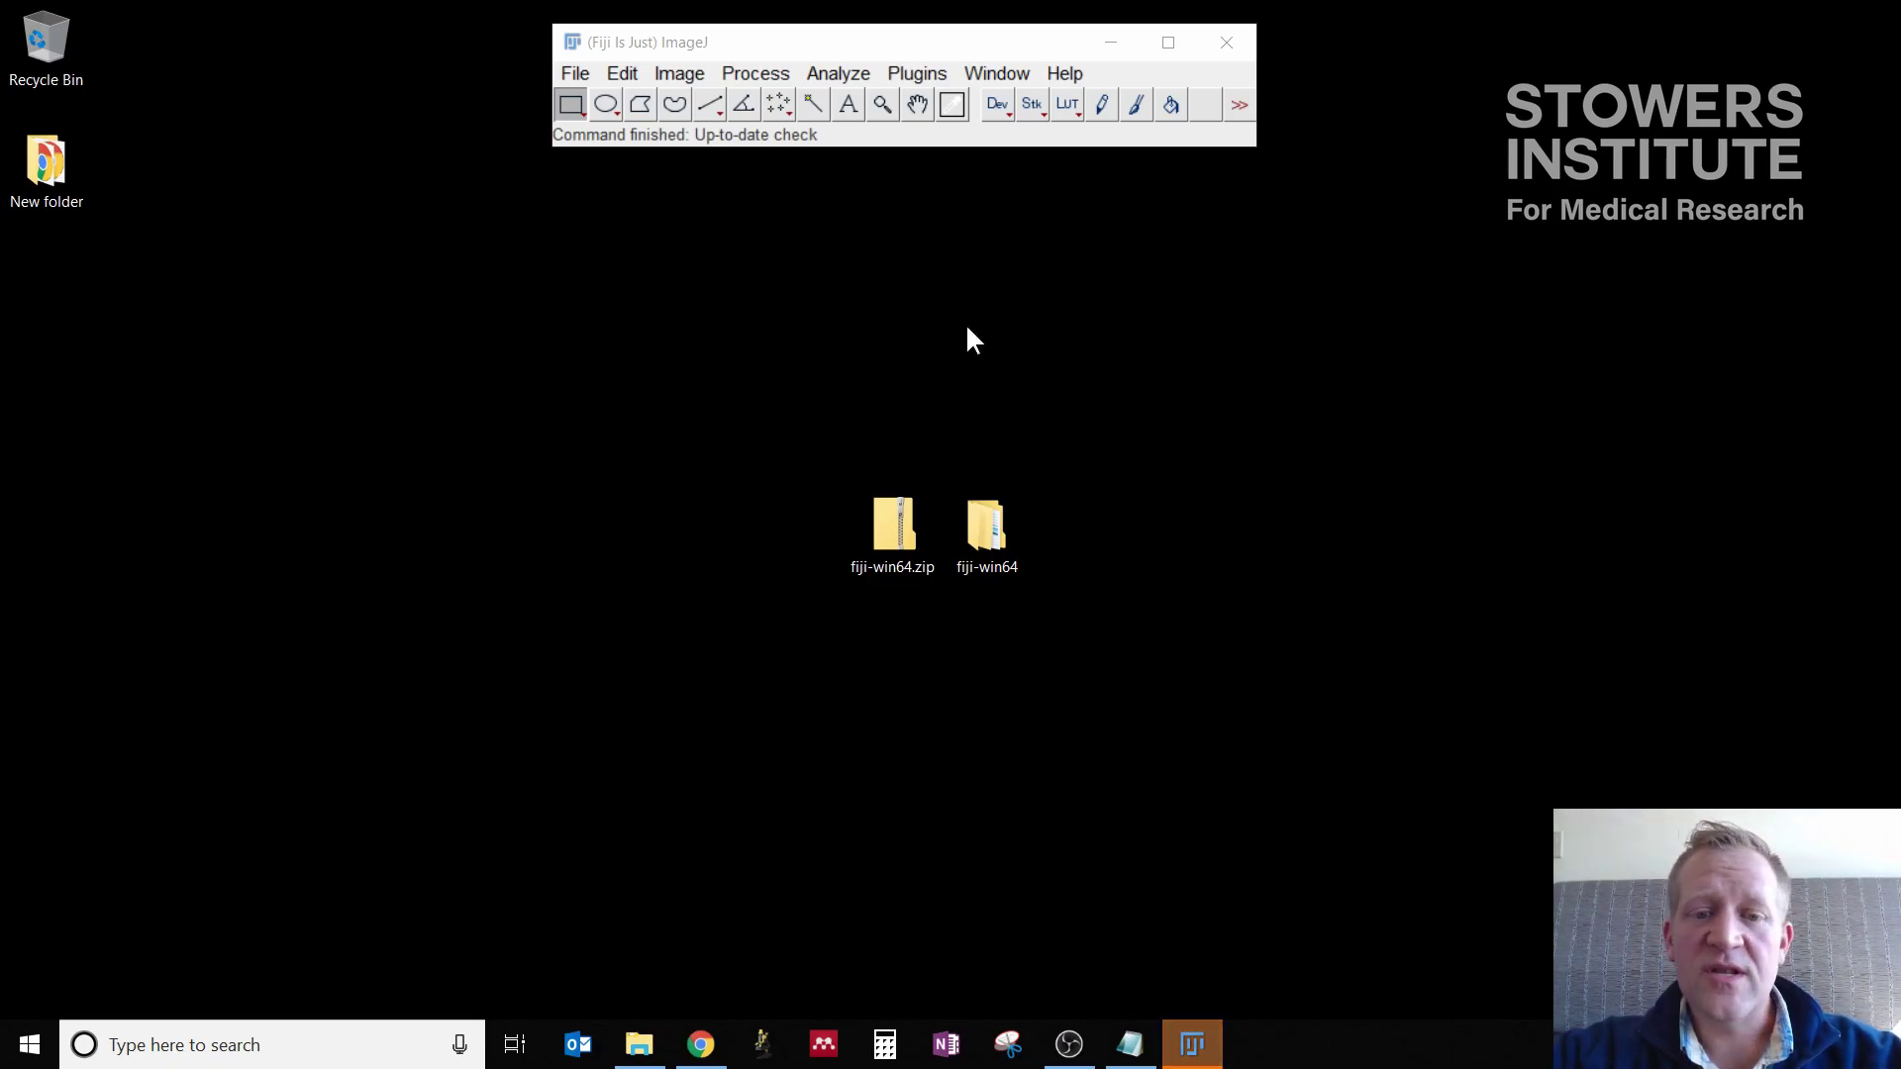
Step: Restore the Notepad notes, run Help > Update..., and dismiss the 'Your ImageJ is up to date!' notice
{"action": "left_click", "coordinate": [1155, 1056]}
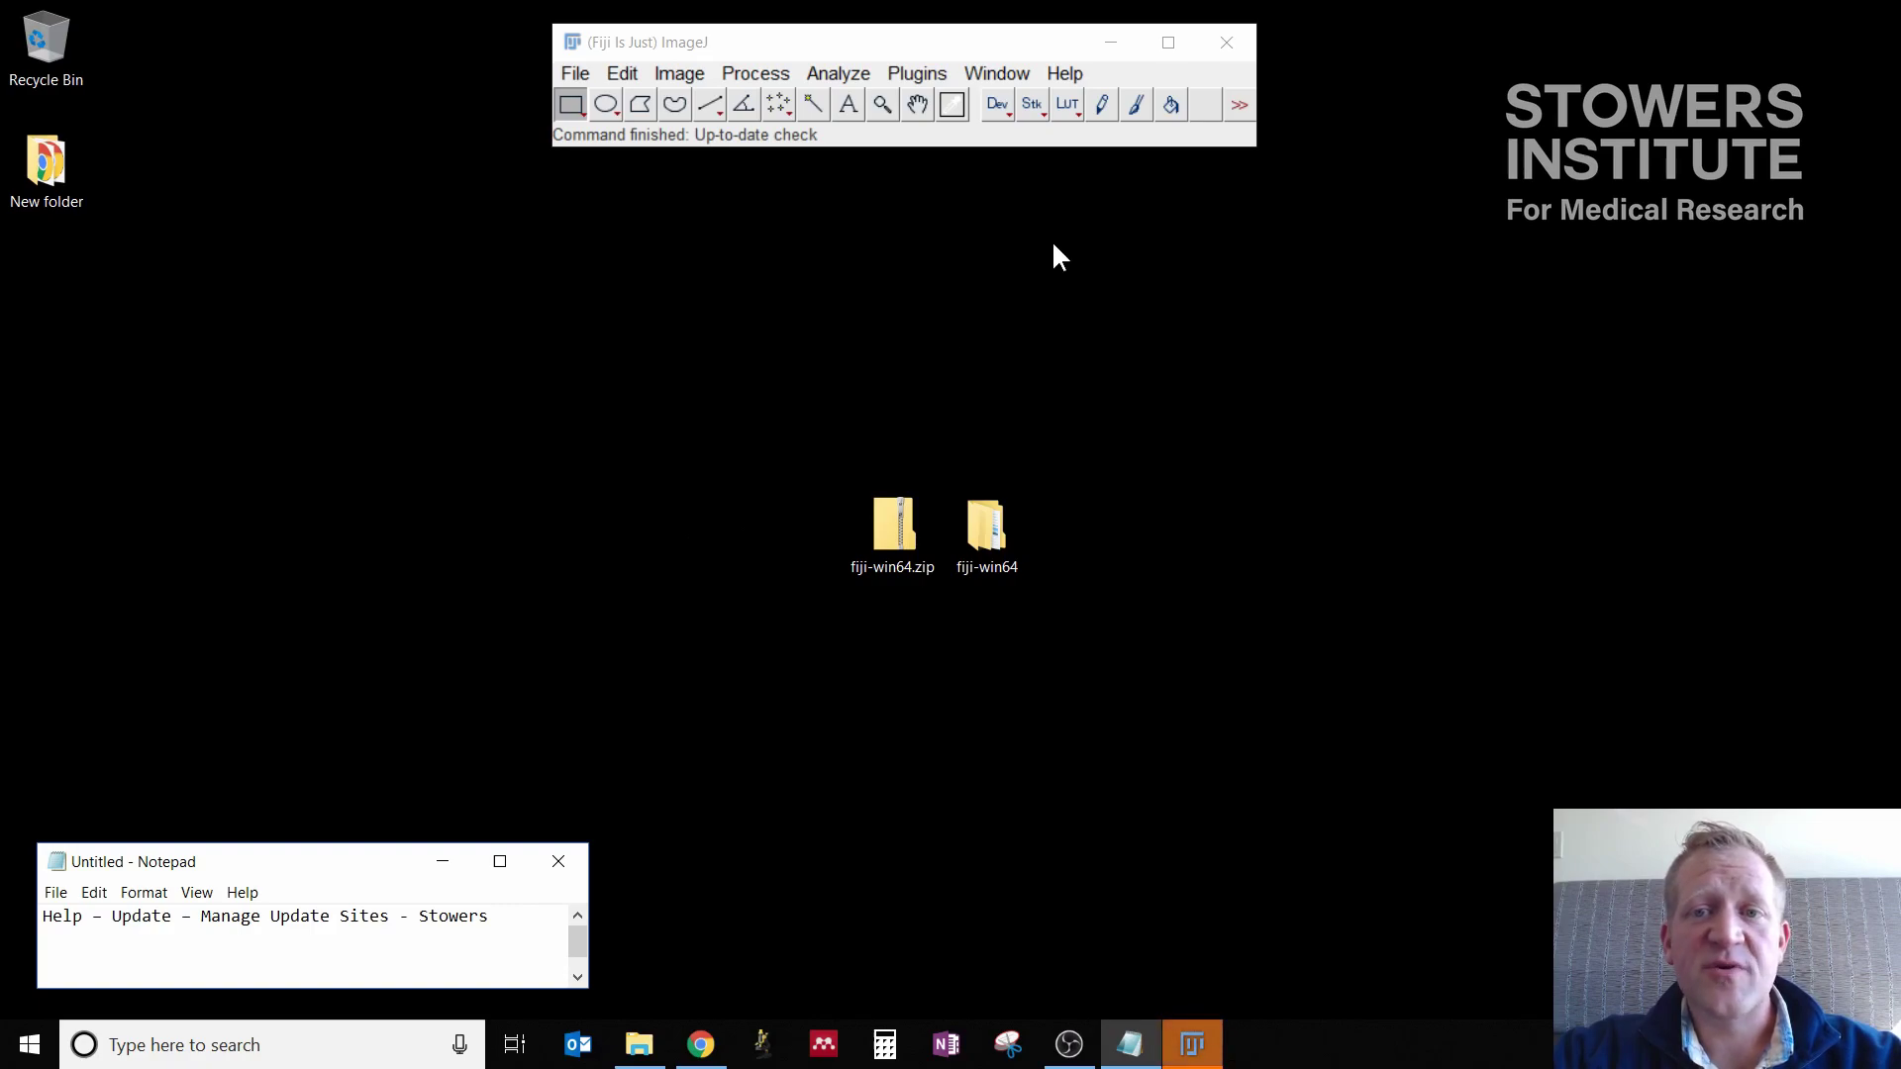
{"action": "left_click", "coordinate": [1075, 74]}
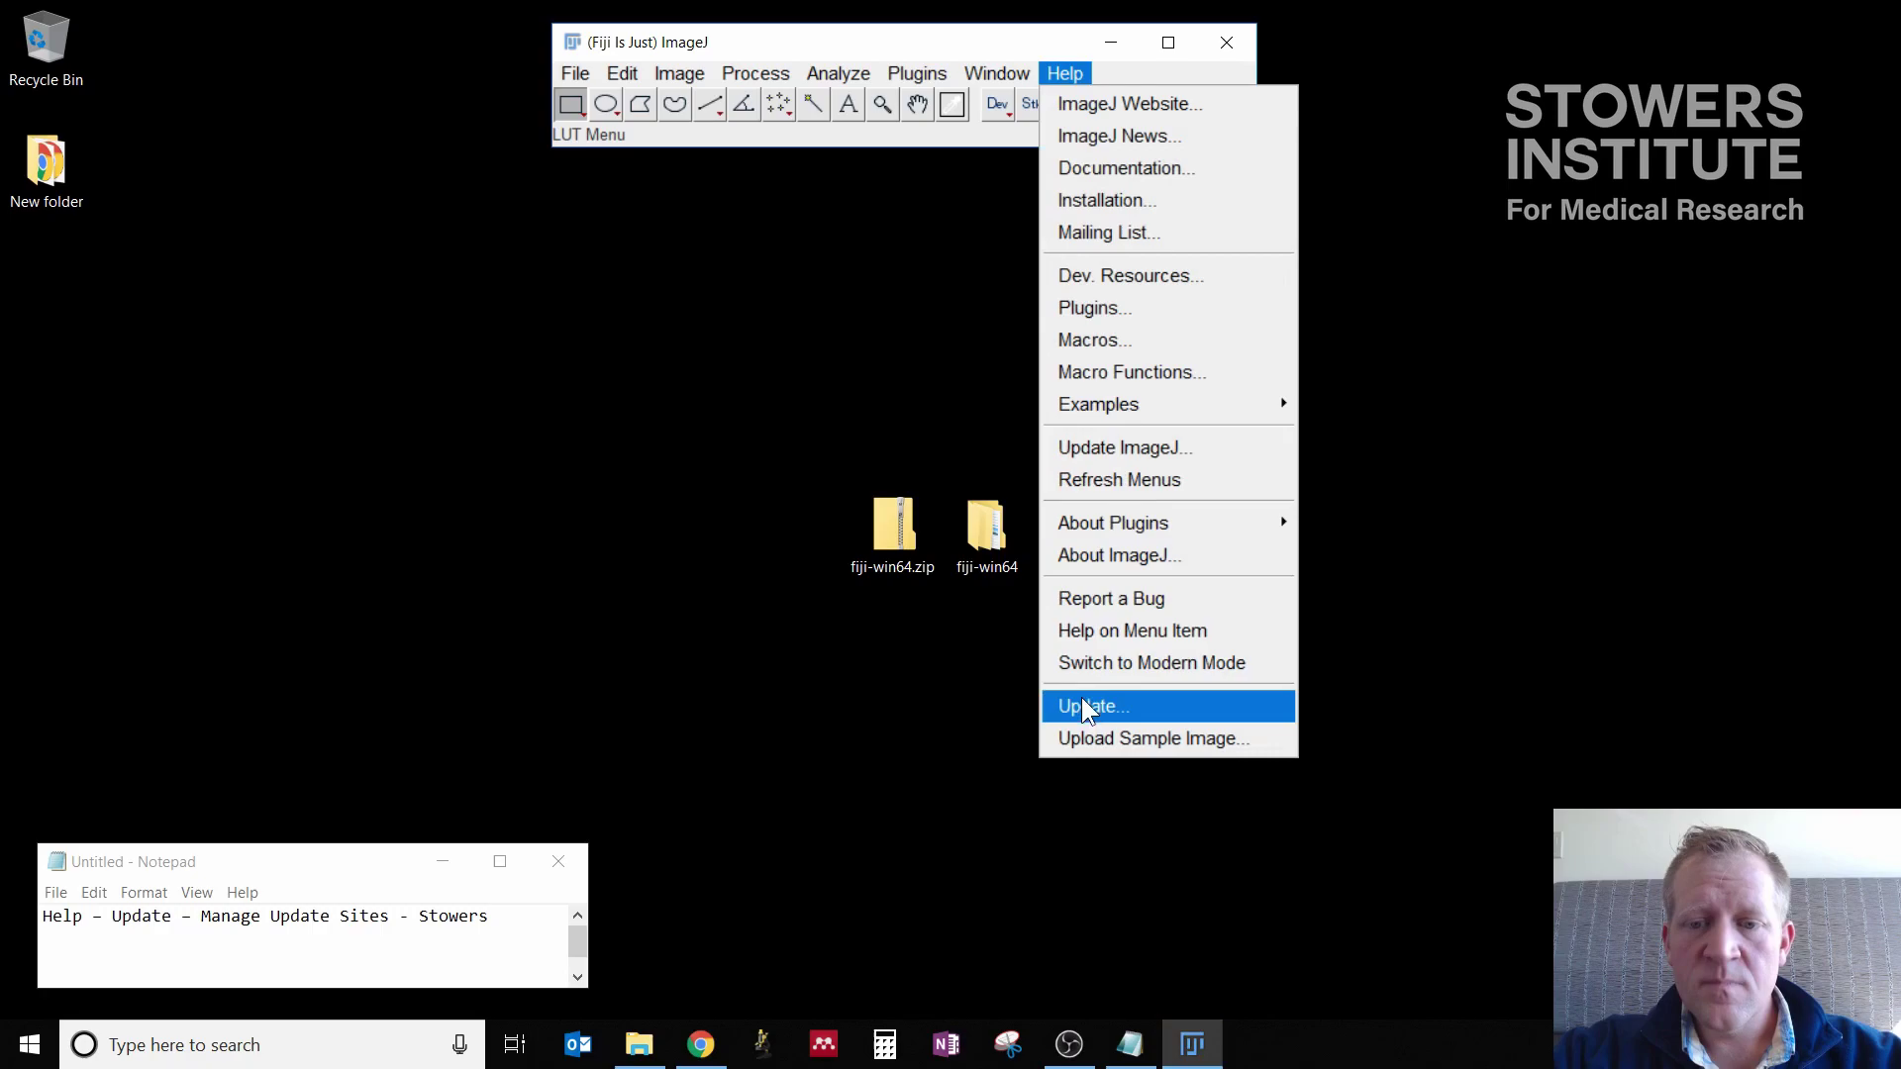
{"action": "left_click", "coordinate": [1082, 705]}
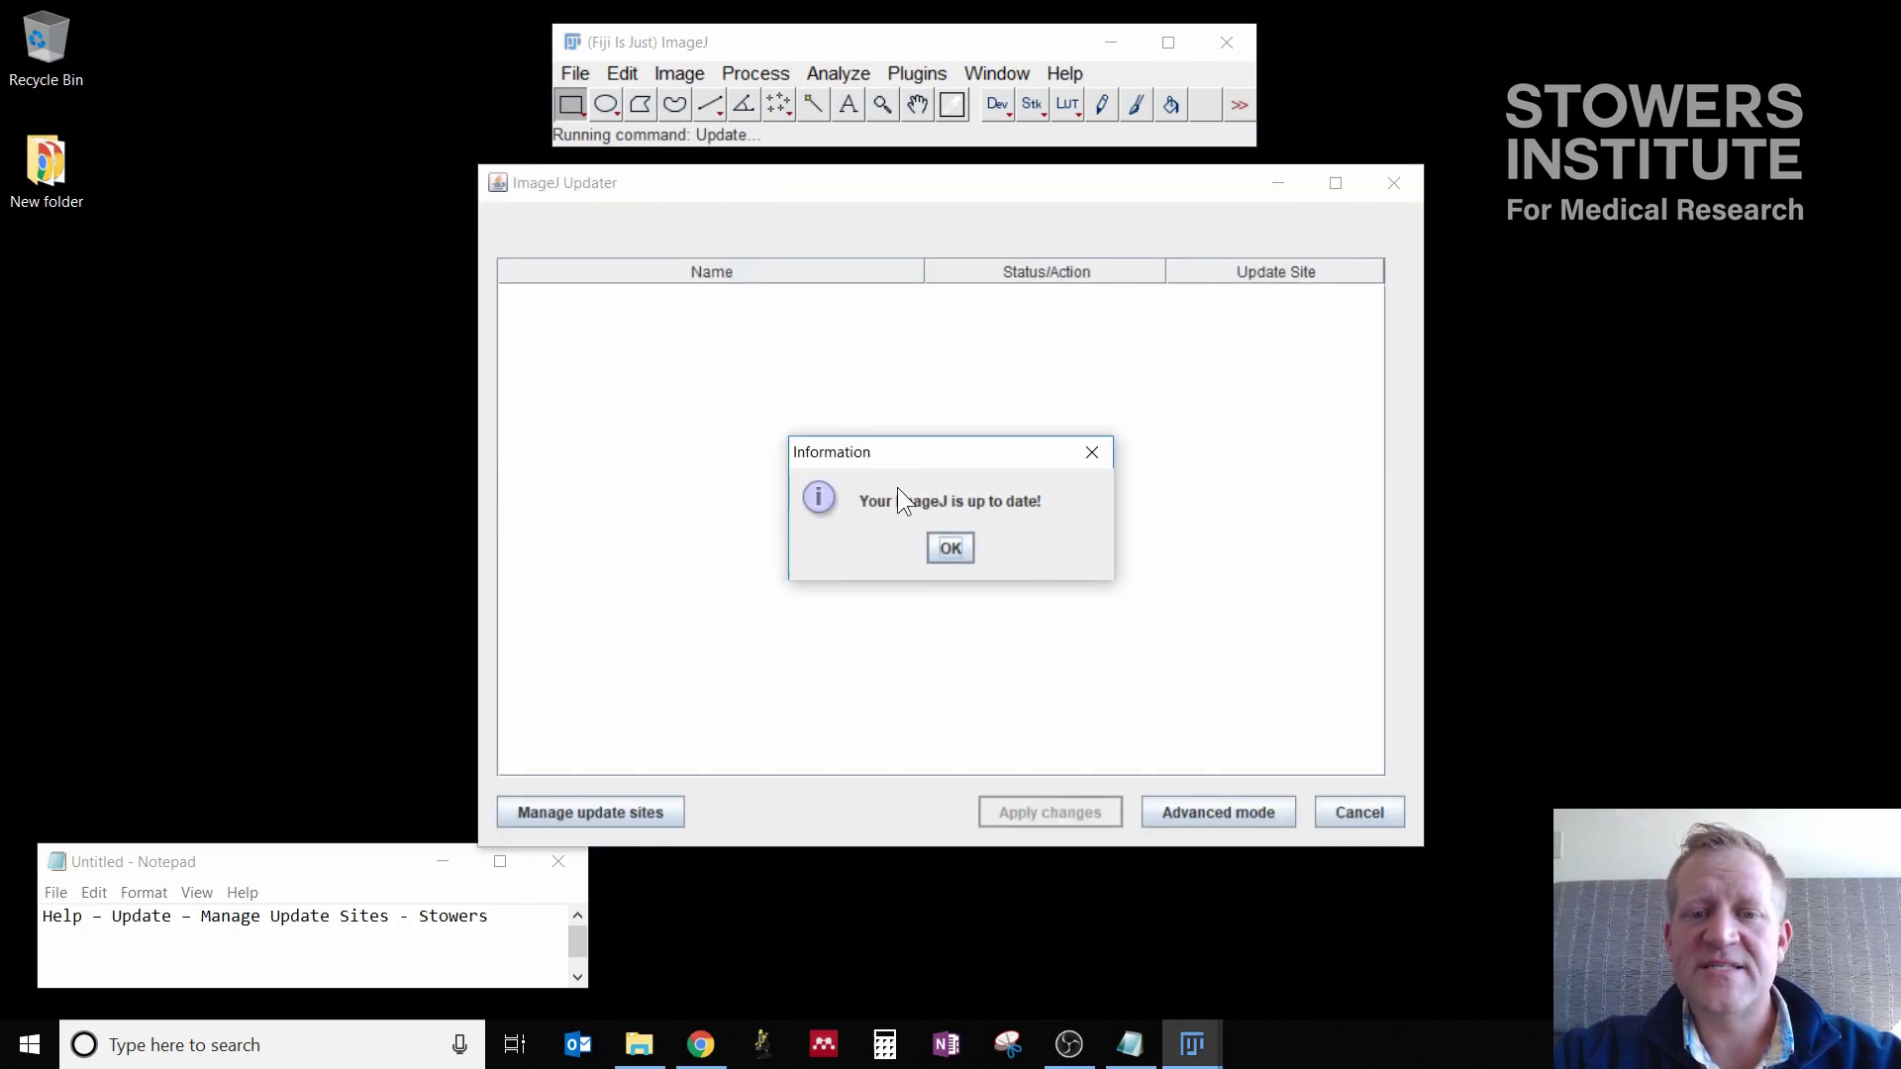
{"action": "left_click", "coordinate": [957, 553]}
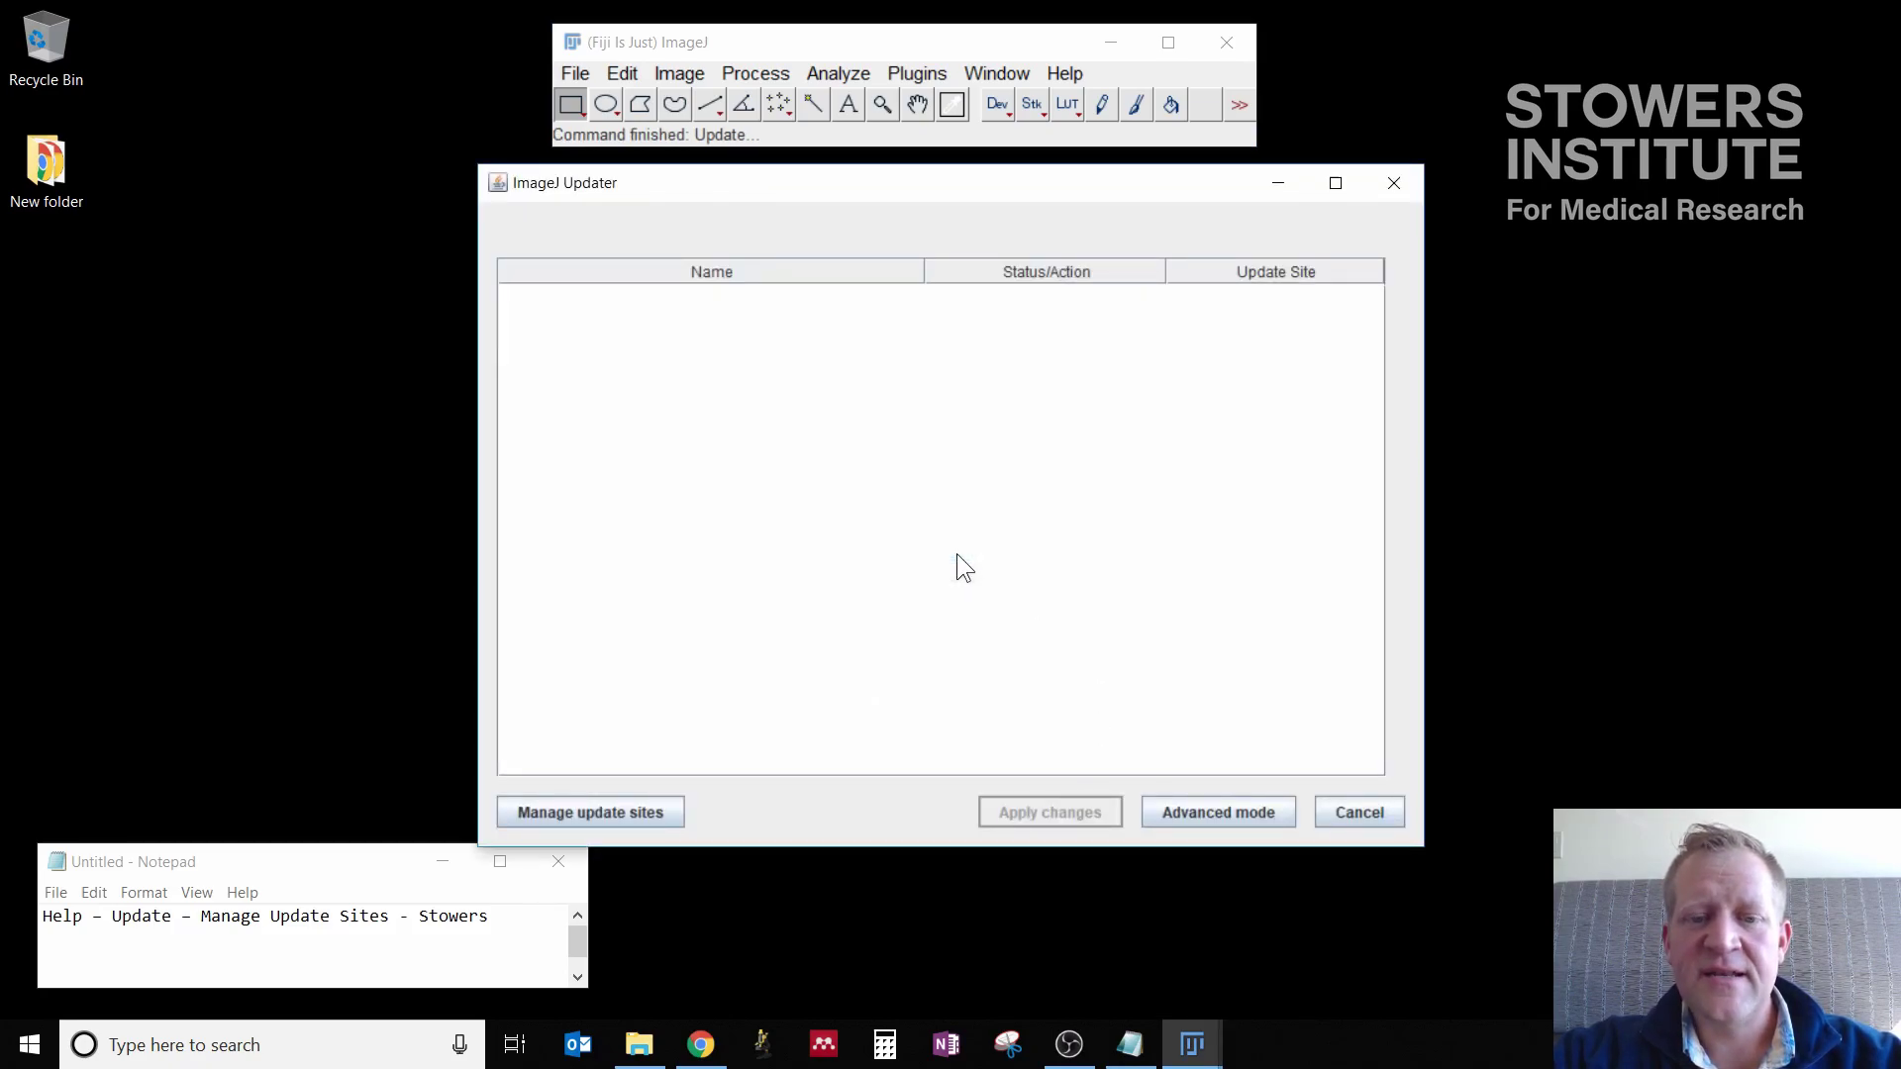
Step: In Manage update sites, scroll down and tick the Stowers checkbox
{"action": "left_click", "coordinate": [637, 813]}
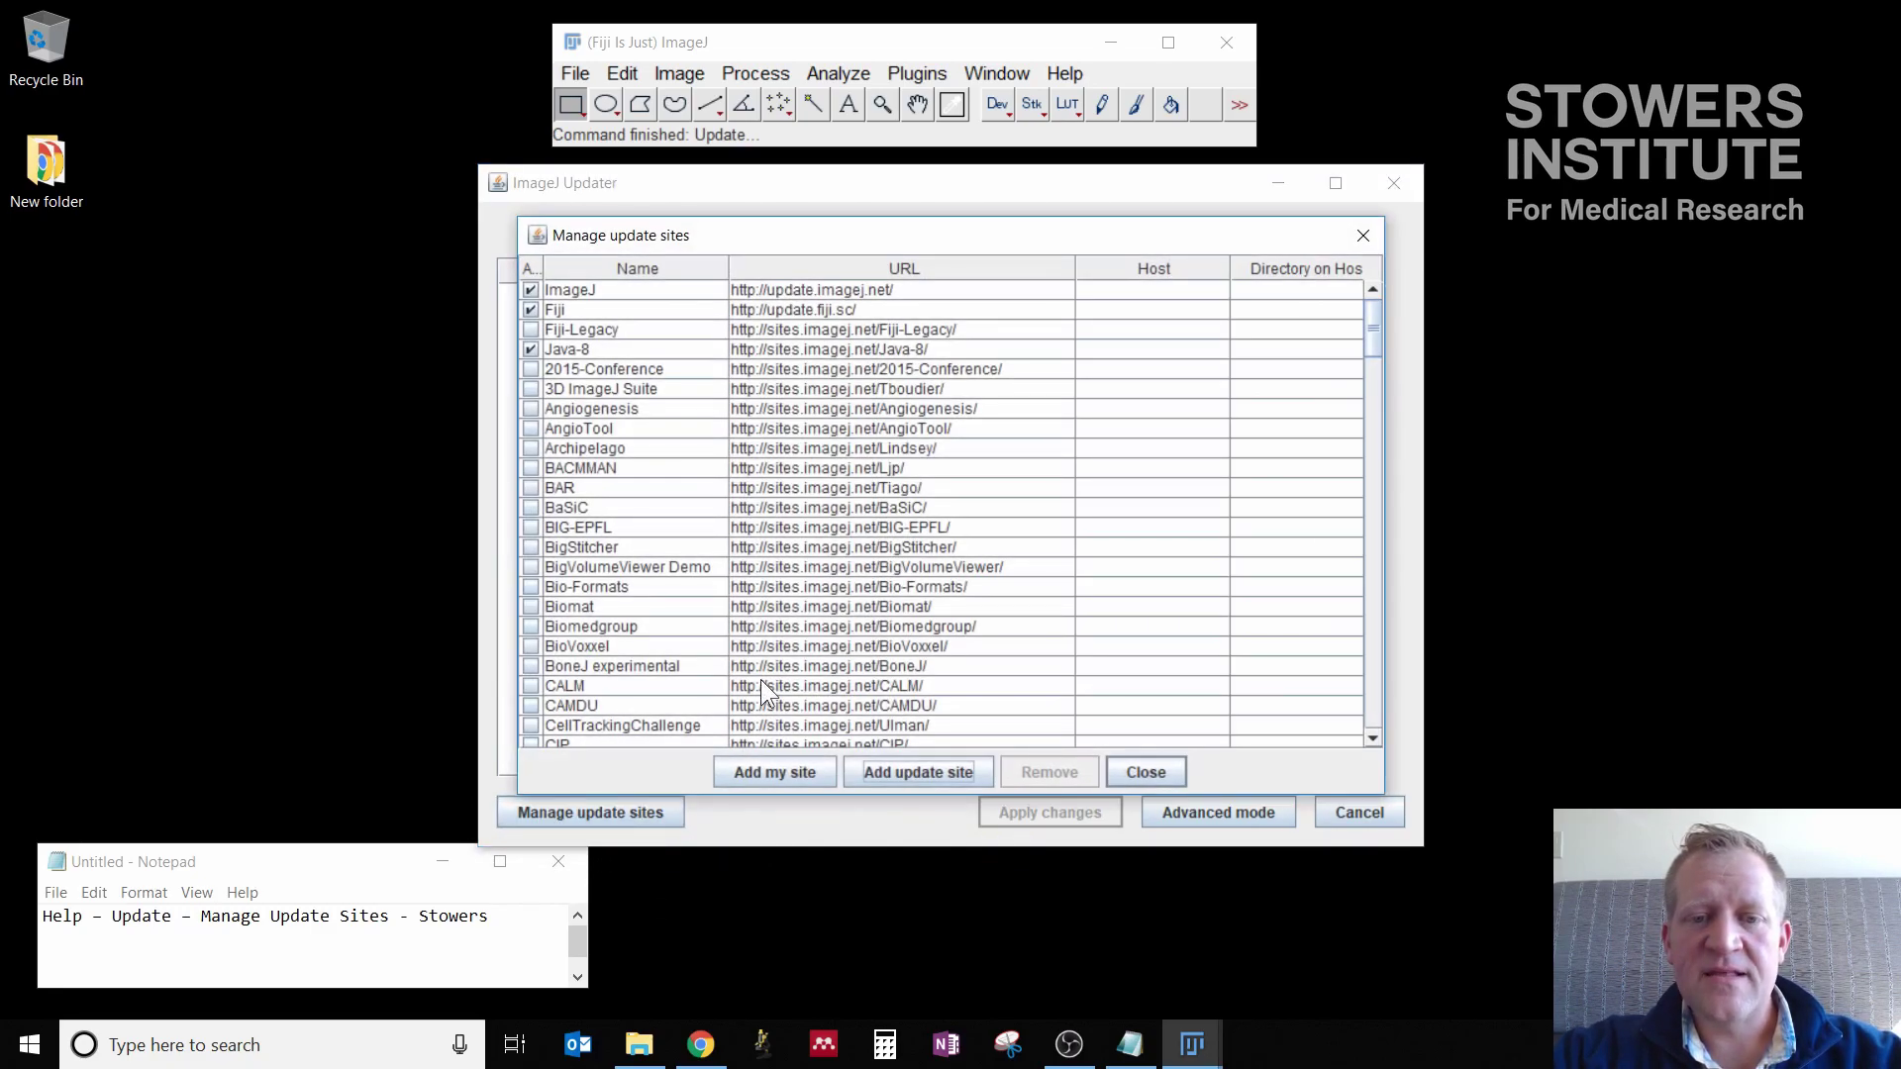
{"action": "mouse_move", "coordinate": [777, 561]}
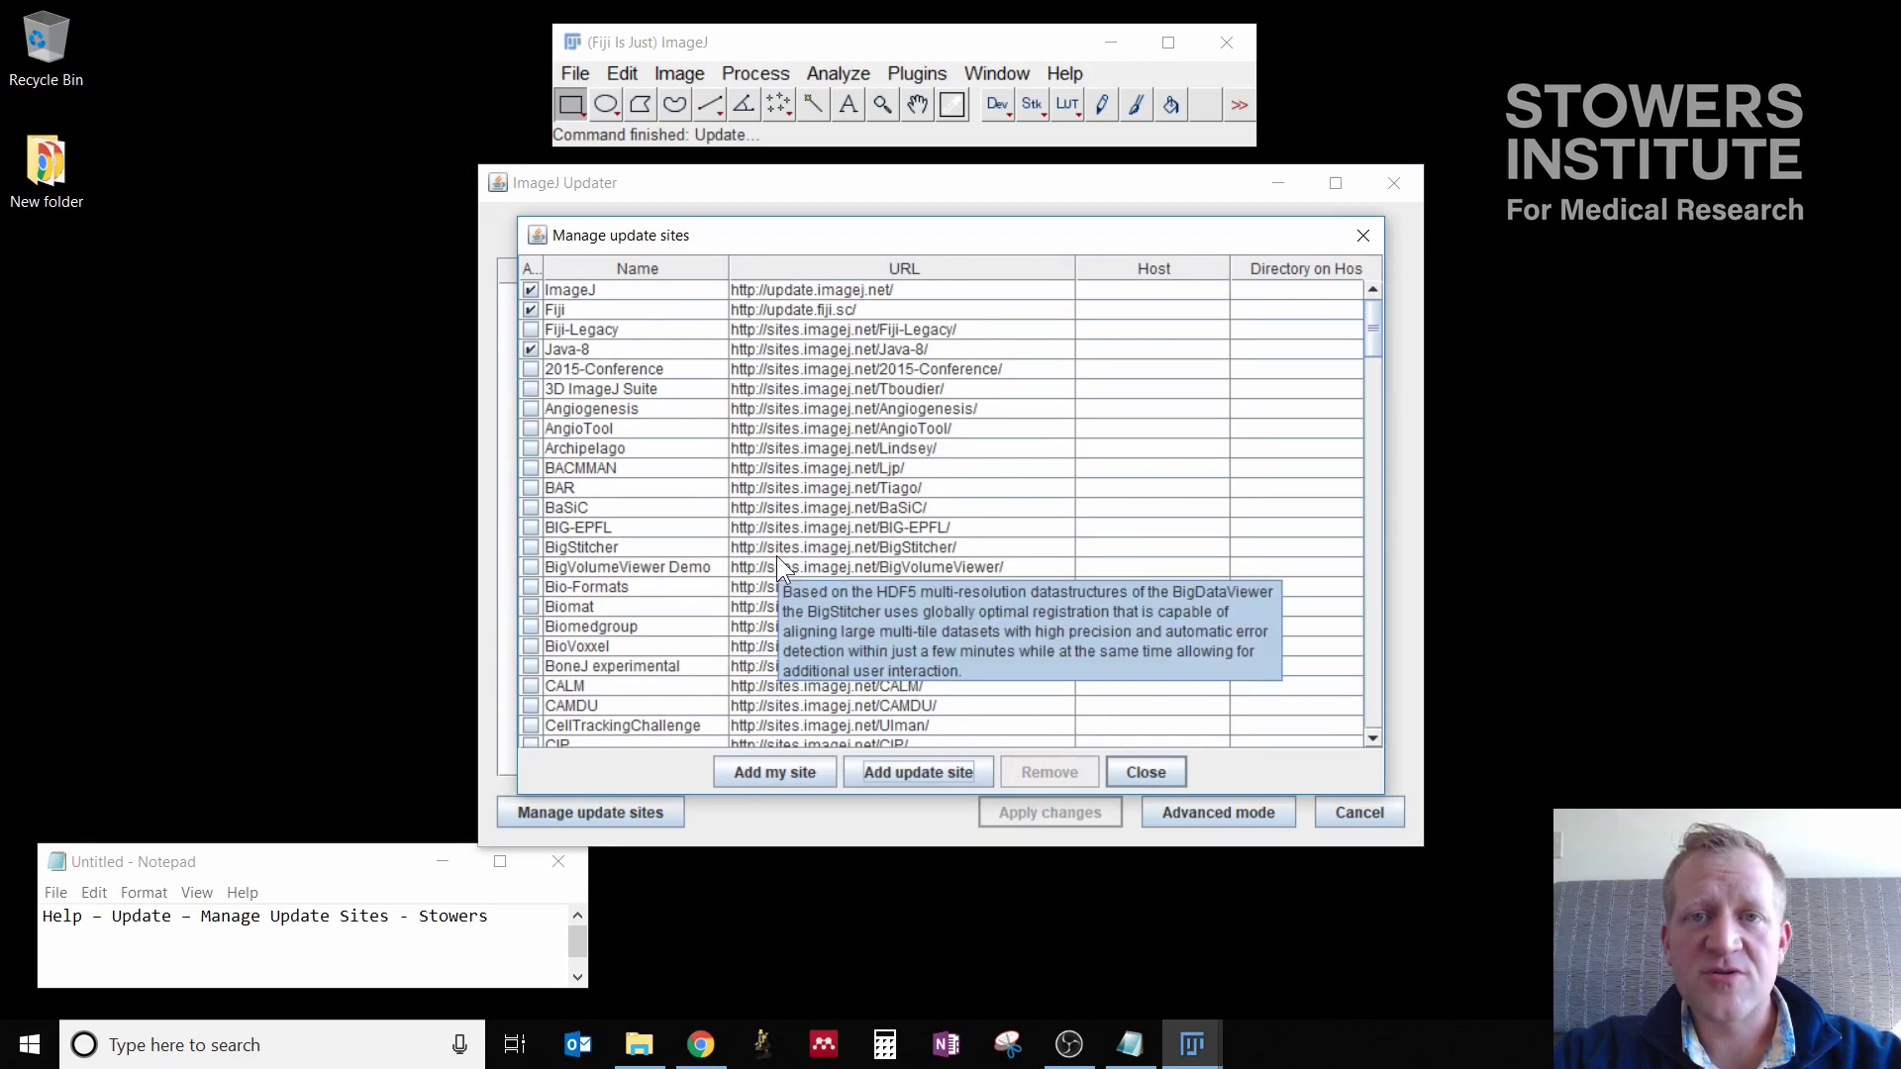
{"action": "scroll", "coordinate": [802, 513], "scroll_direction": "down", "scroll_amount": 20}
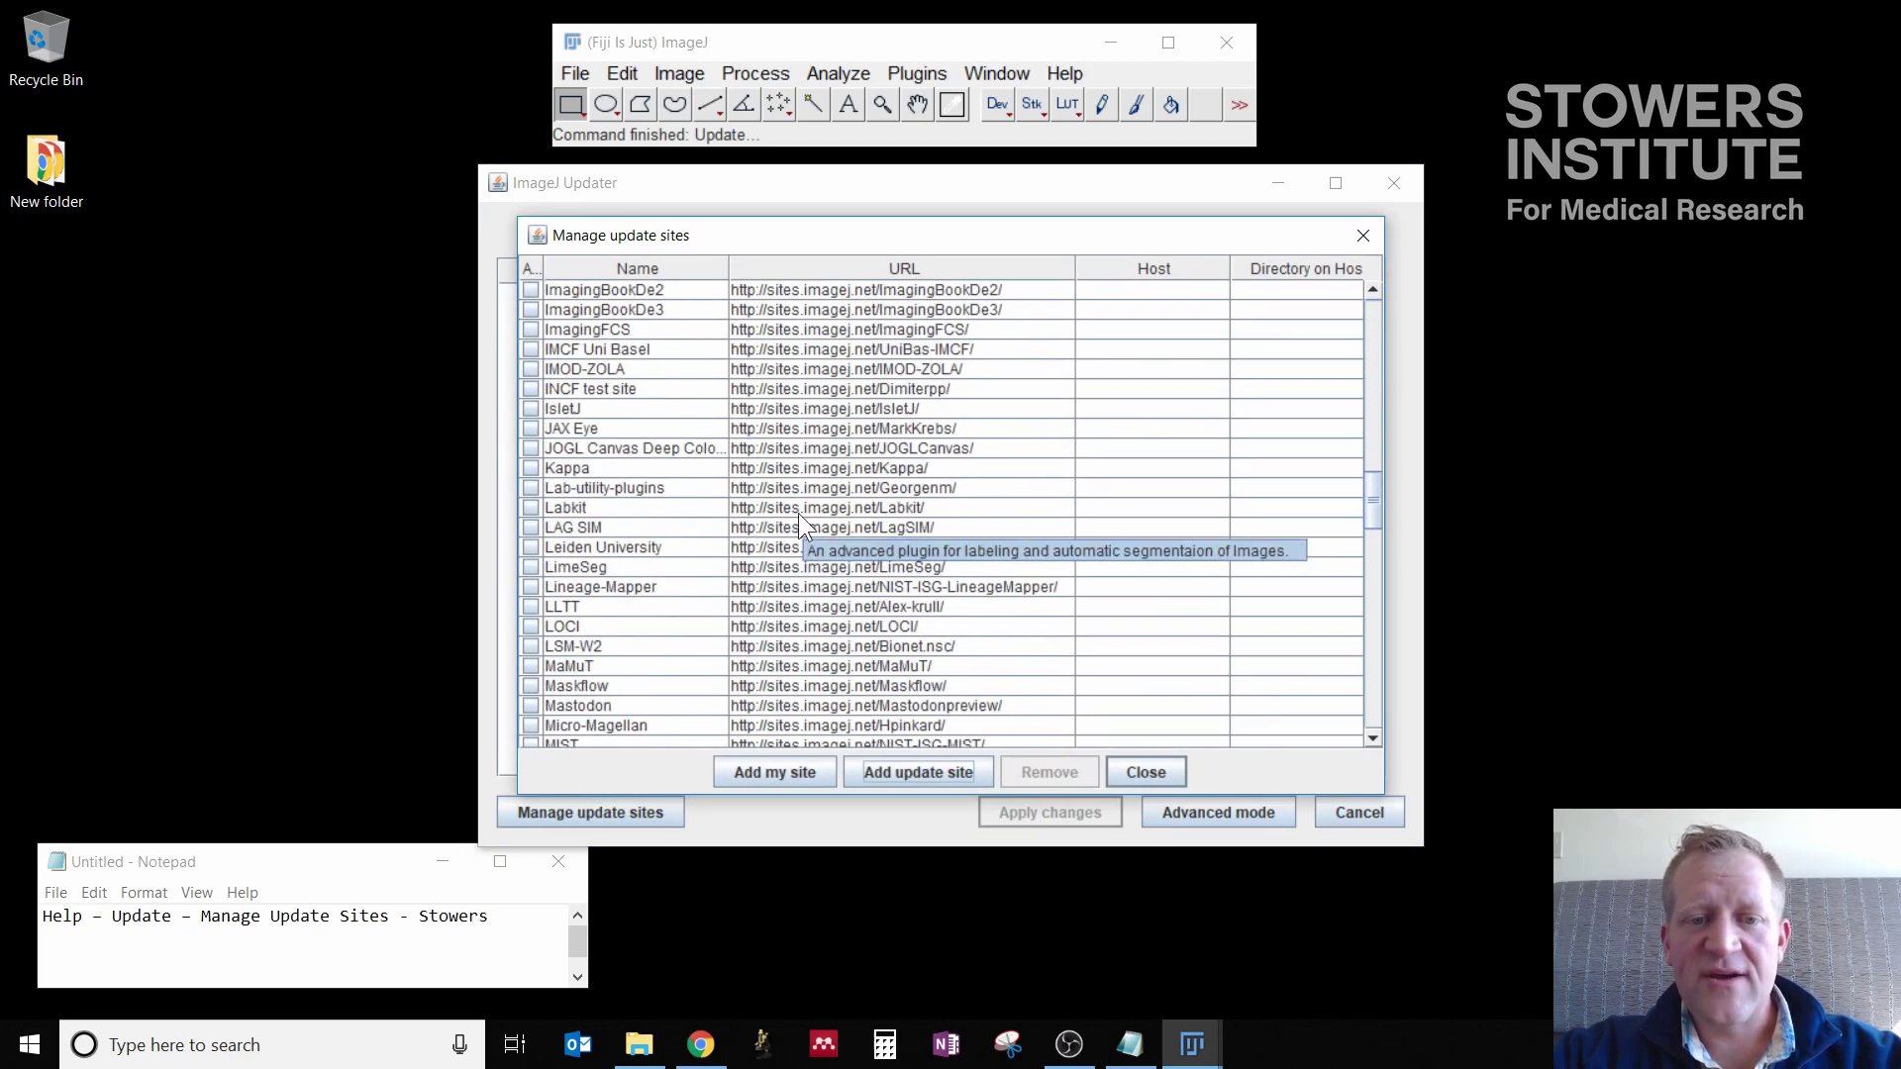
{"action": "scroll", "coordinate": [798, 512], "scroll_direction": "down", "scroll_amount": 15}
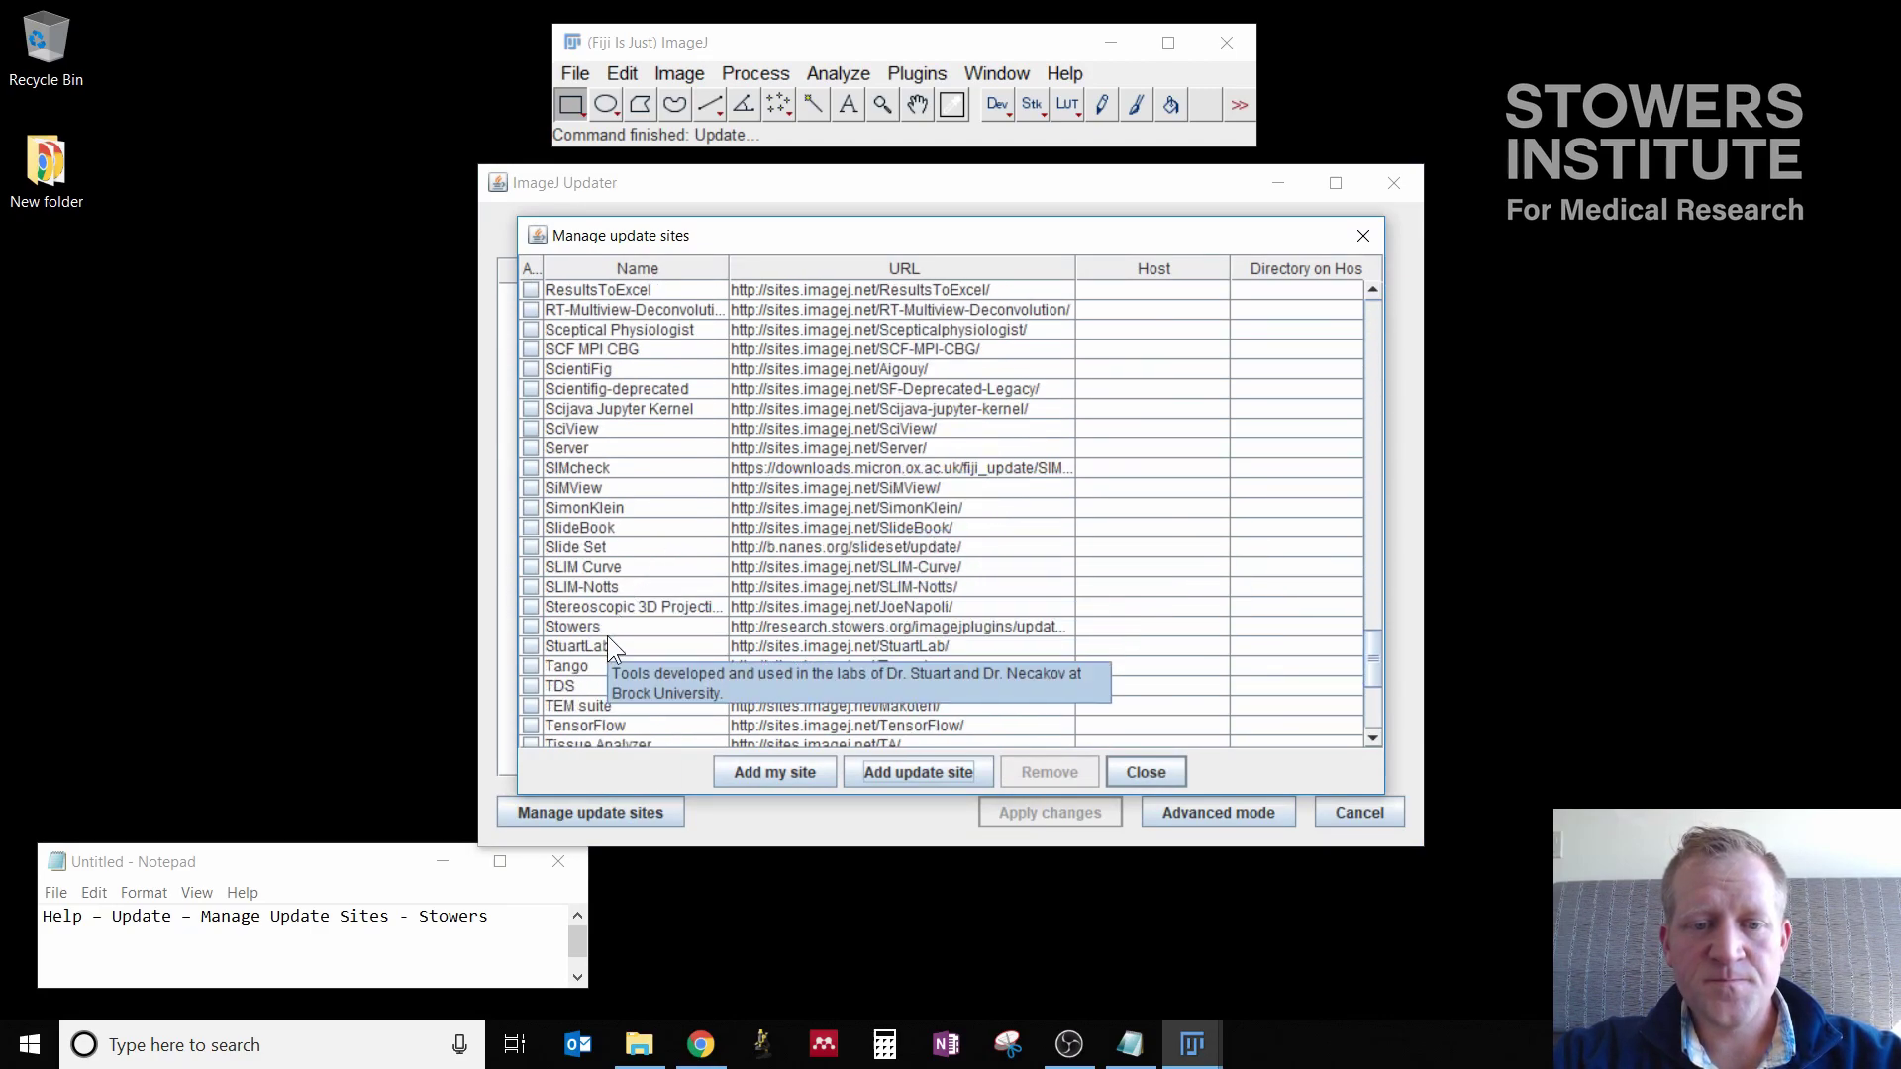
{"action": "scroll", "coordinate": [608, 636], "scroll_direction": "down", "scroll_amount": 4}
{"action": "scroll", "coordinate": [604, 452], "scroll_direction": "up", "scroll_amount": 1}
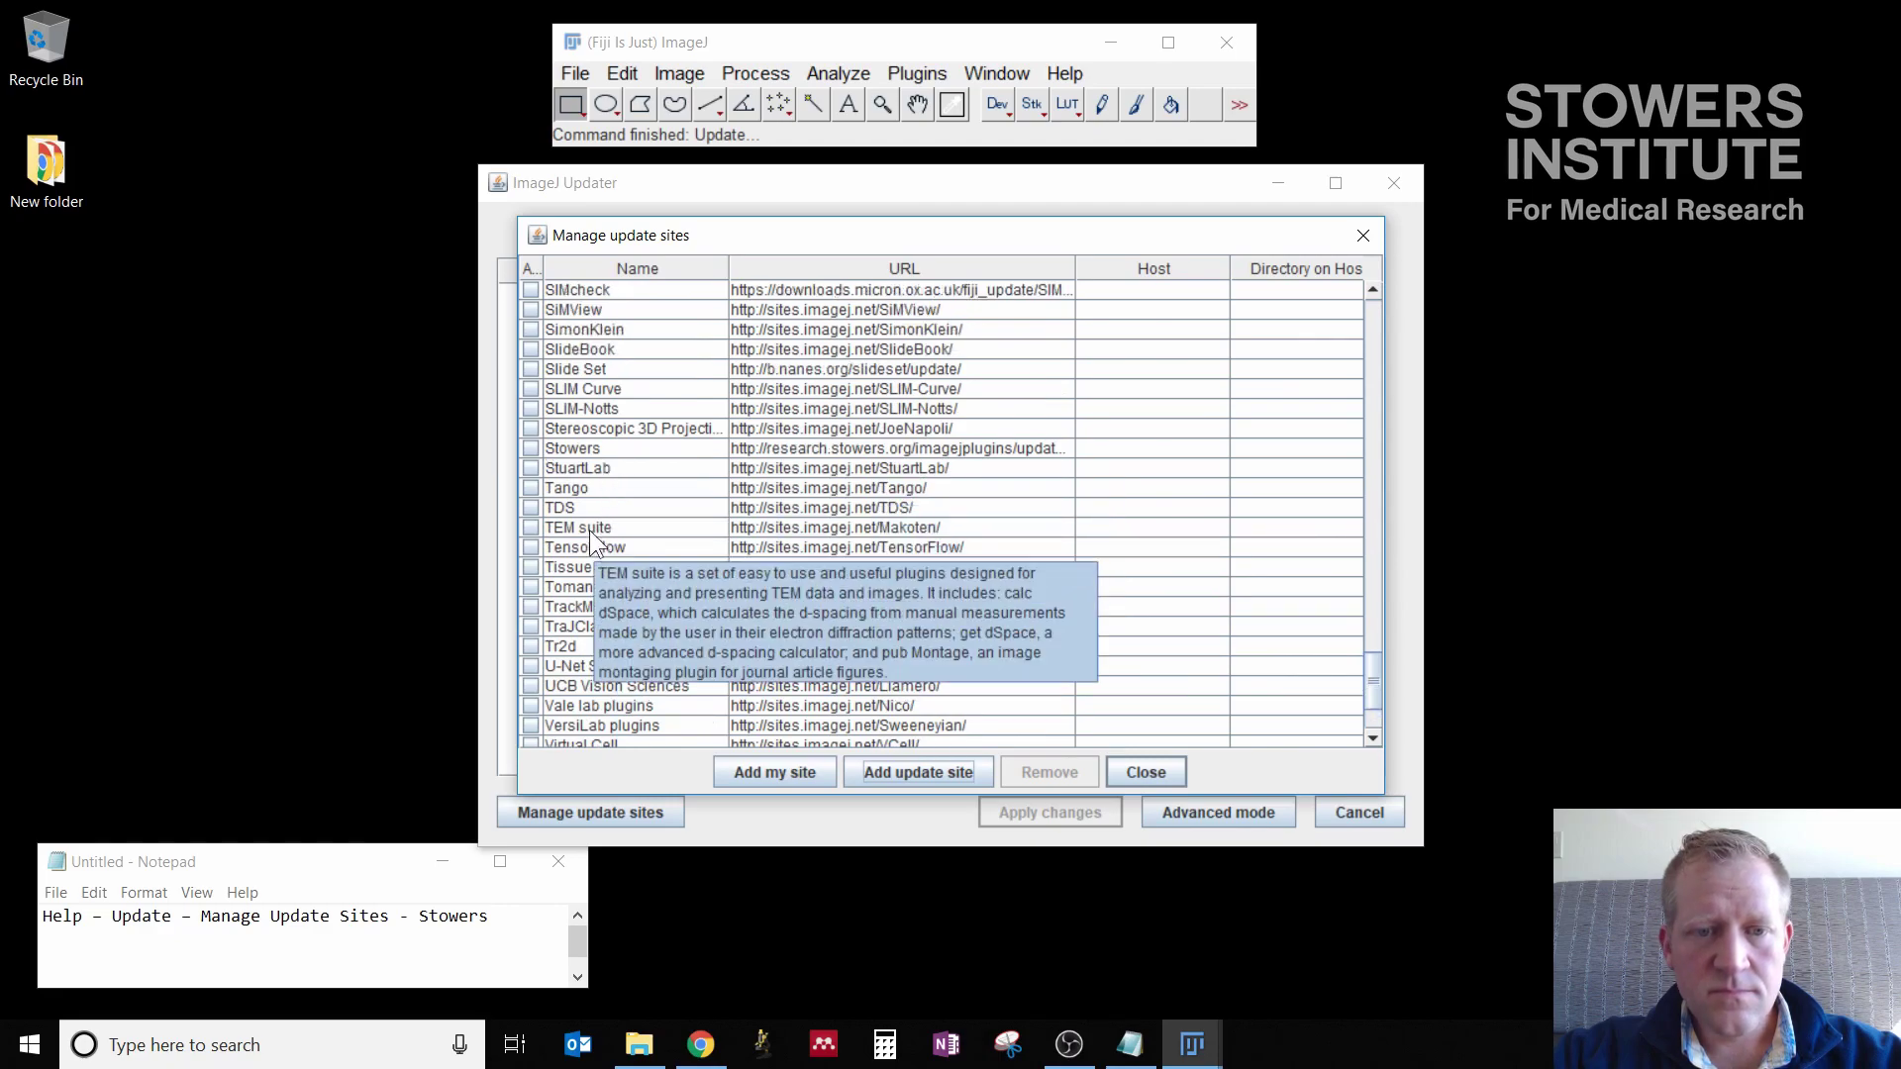
{"action": "left_click", "coordinate": [533, 447]}
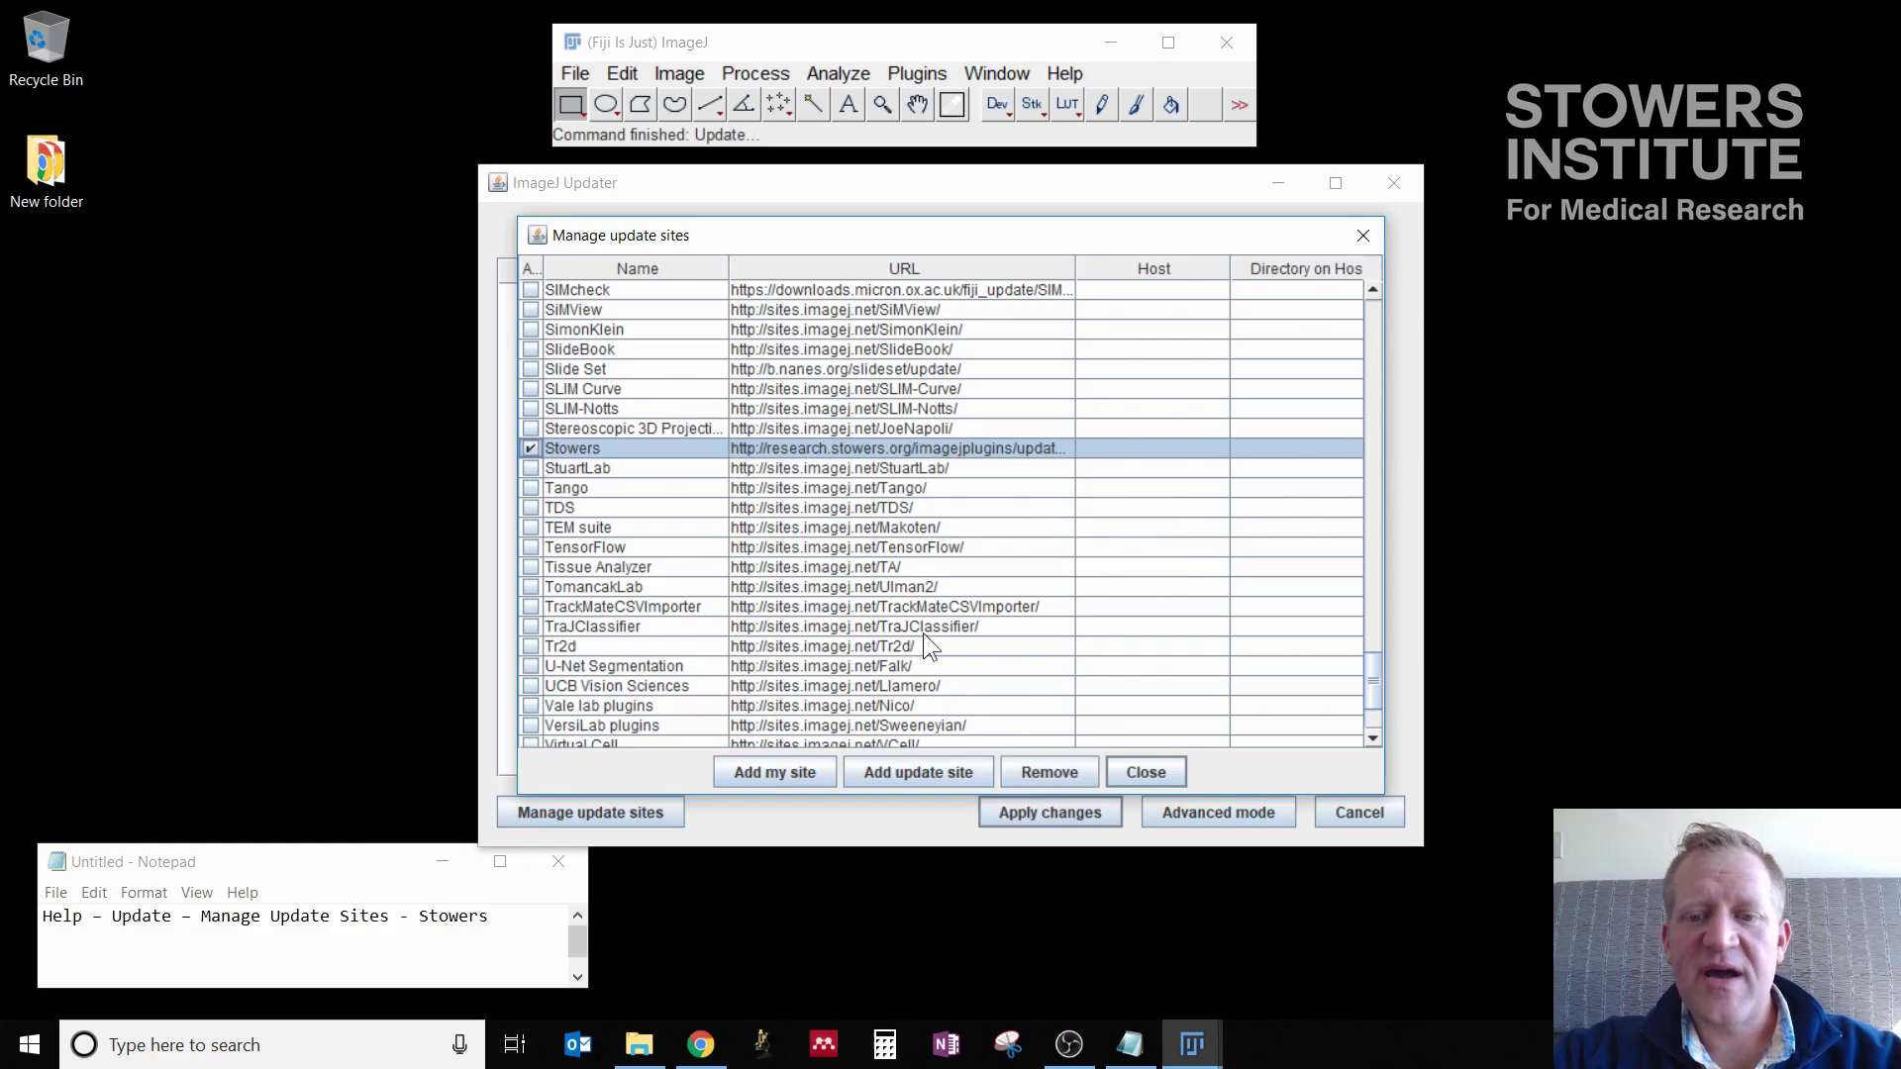
Step: Apply the pending Stowers file changes, accept the success message, and quit Fiji
{"action": "left_click", "coordinate": [1130, 769]}
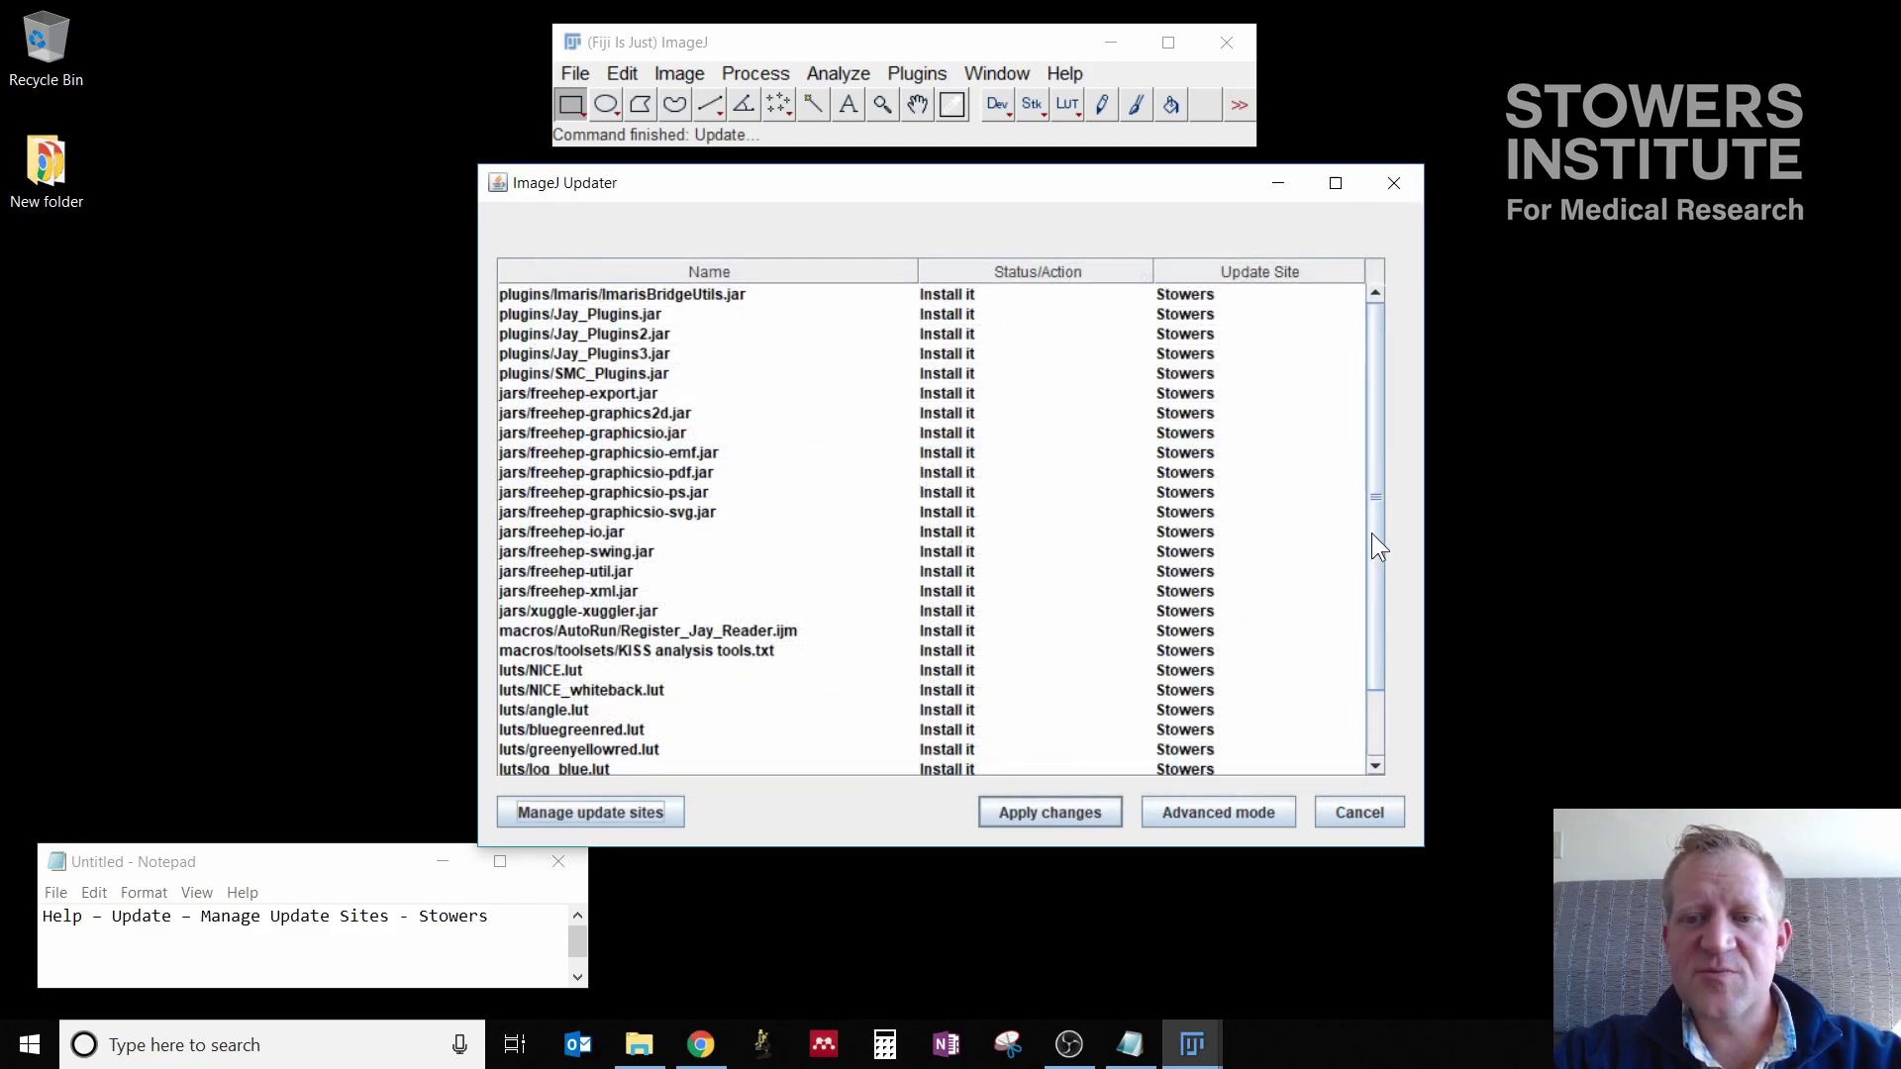
{"action": "left_click_drag", "start_coordinate": [1370, 533], "coordinate": [1382, 418]}
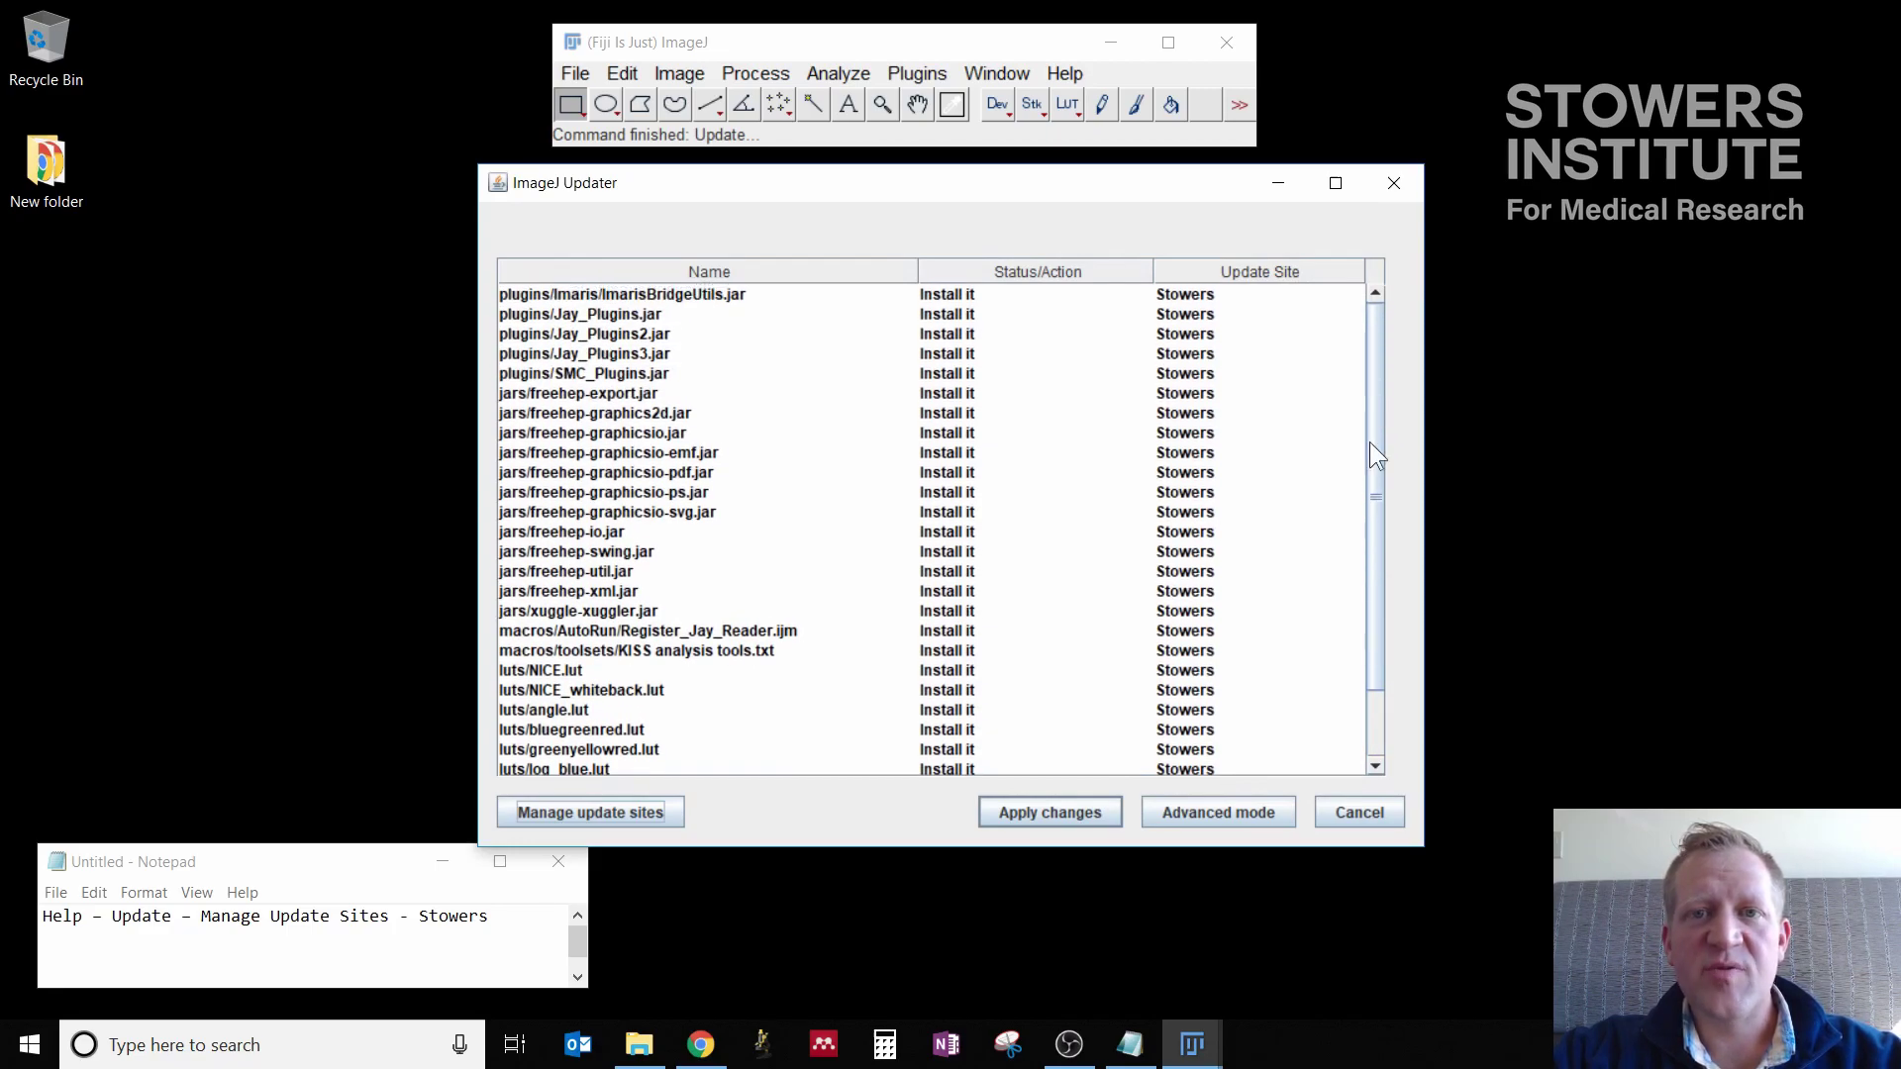
{"action": "left_click", "coordinate": [1044, 806]}
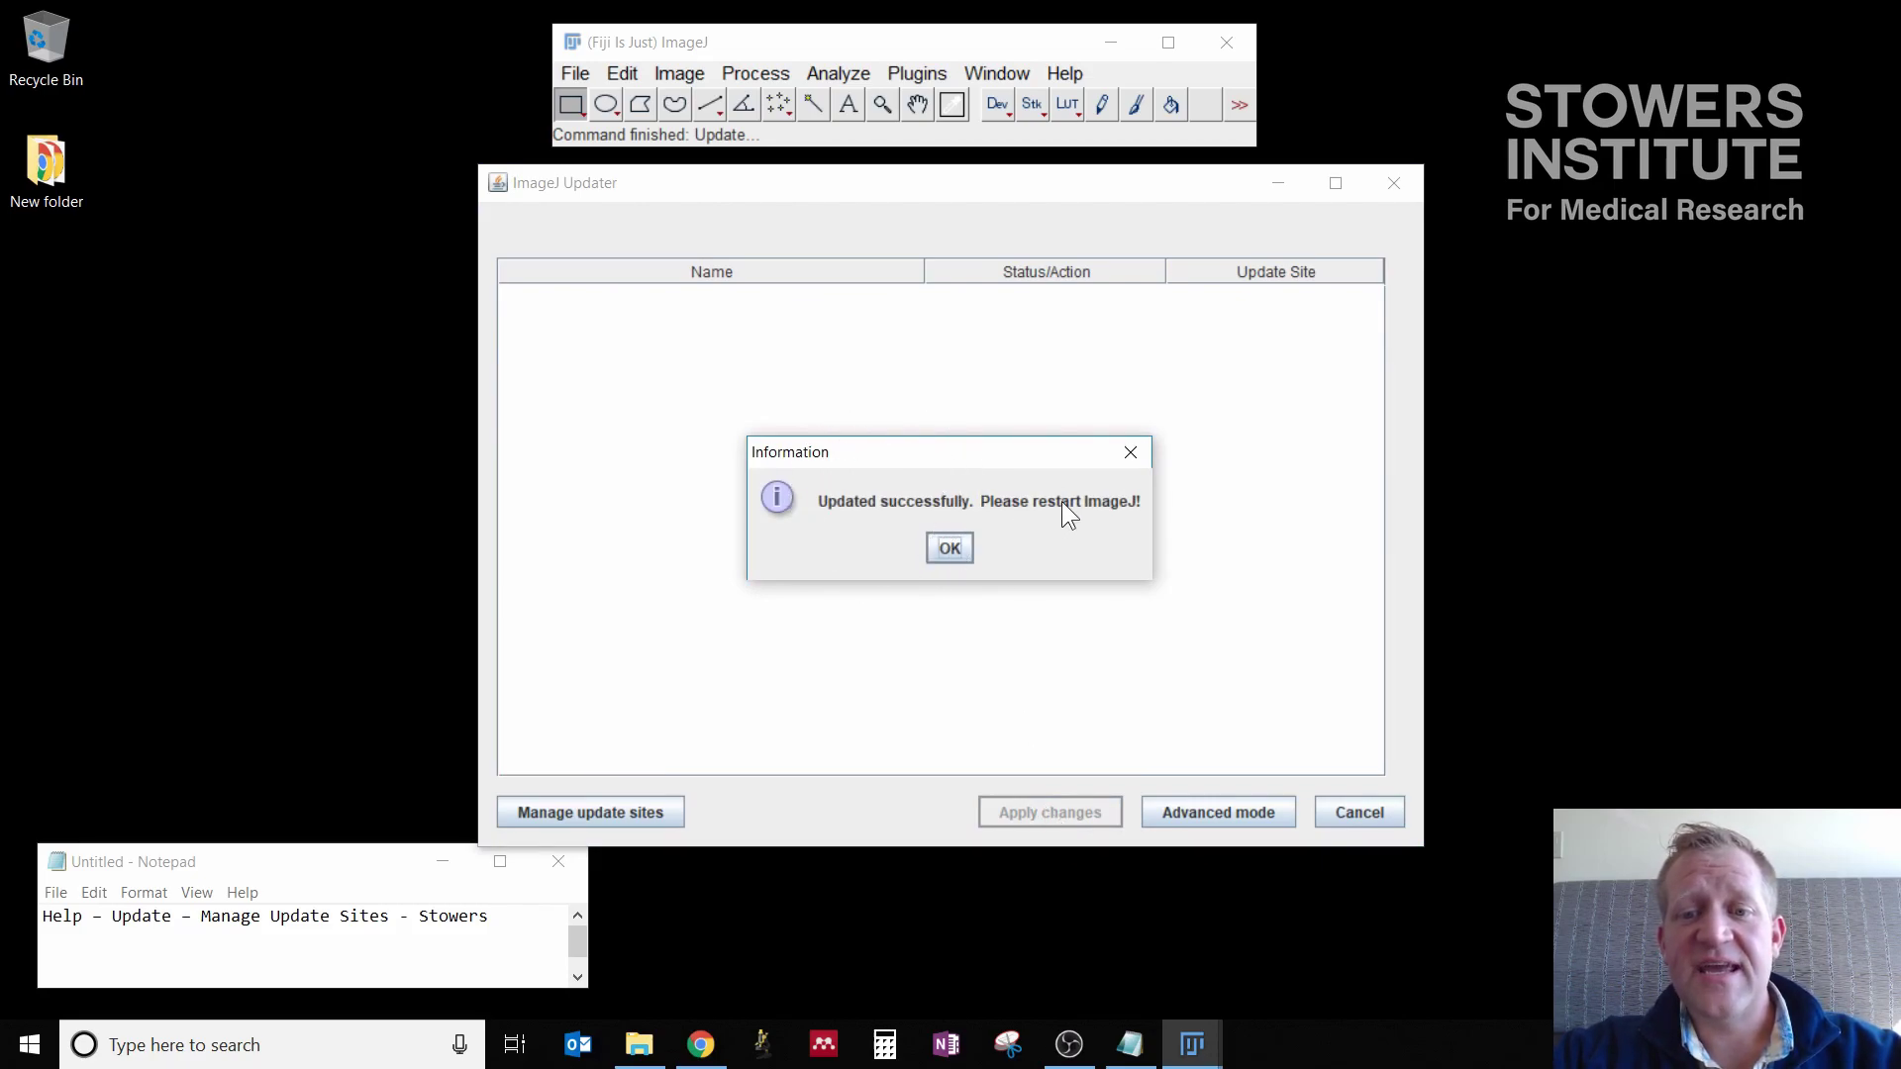
{"action": "left_click", "coordinate": [938, 546]}
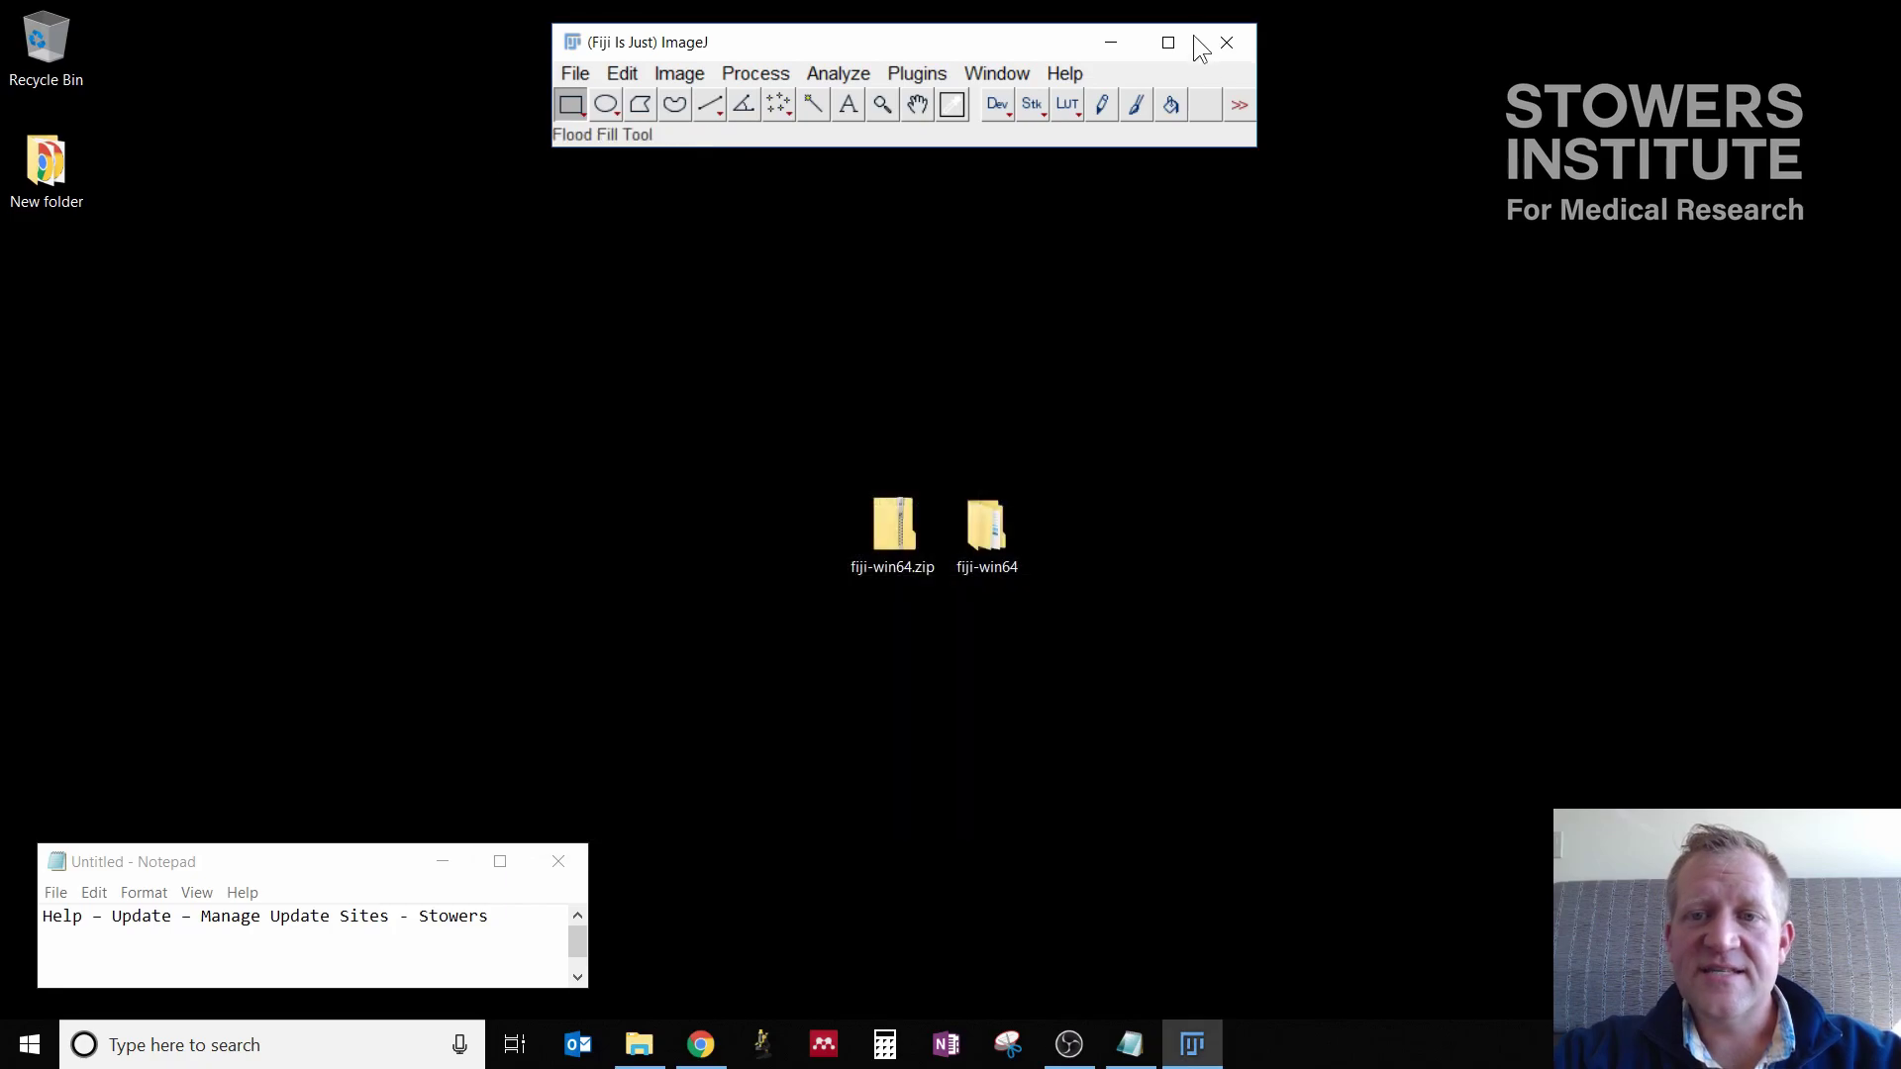
{"action": "left_click", "coordinate": [1223, 44]}
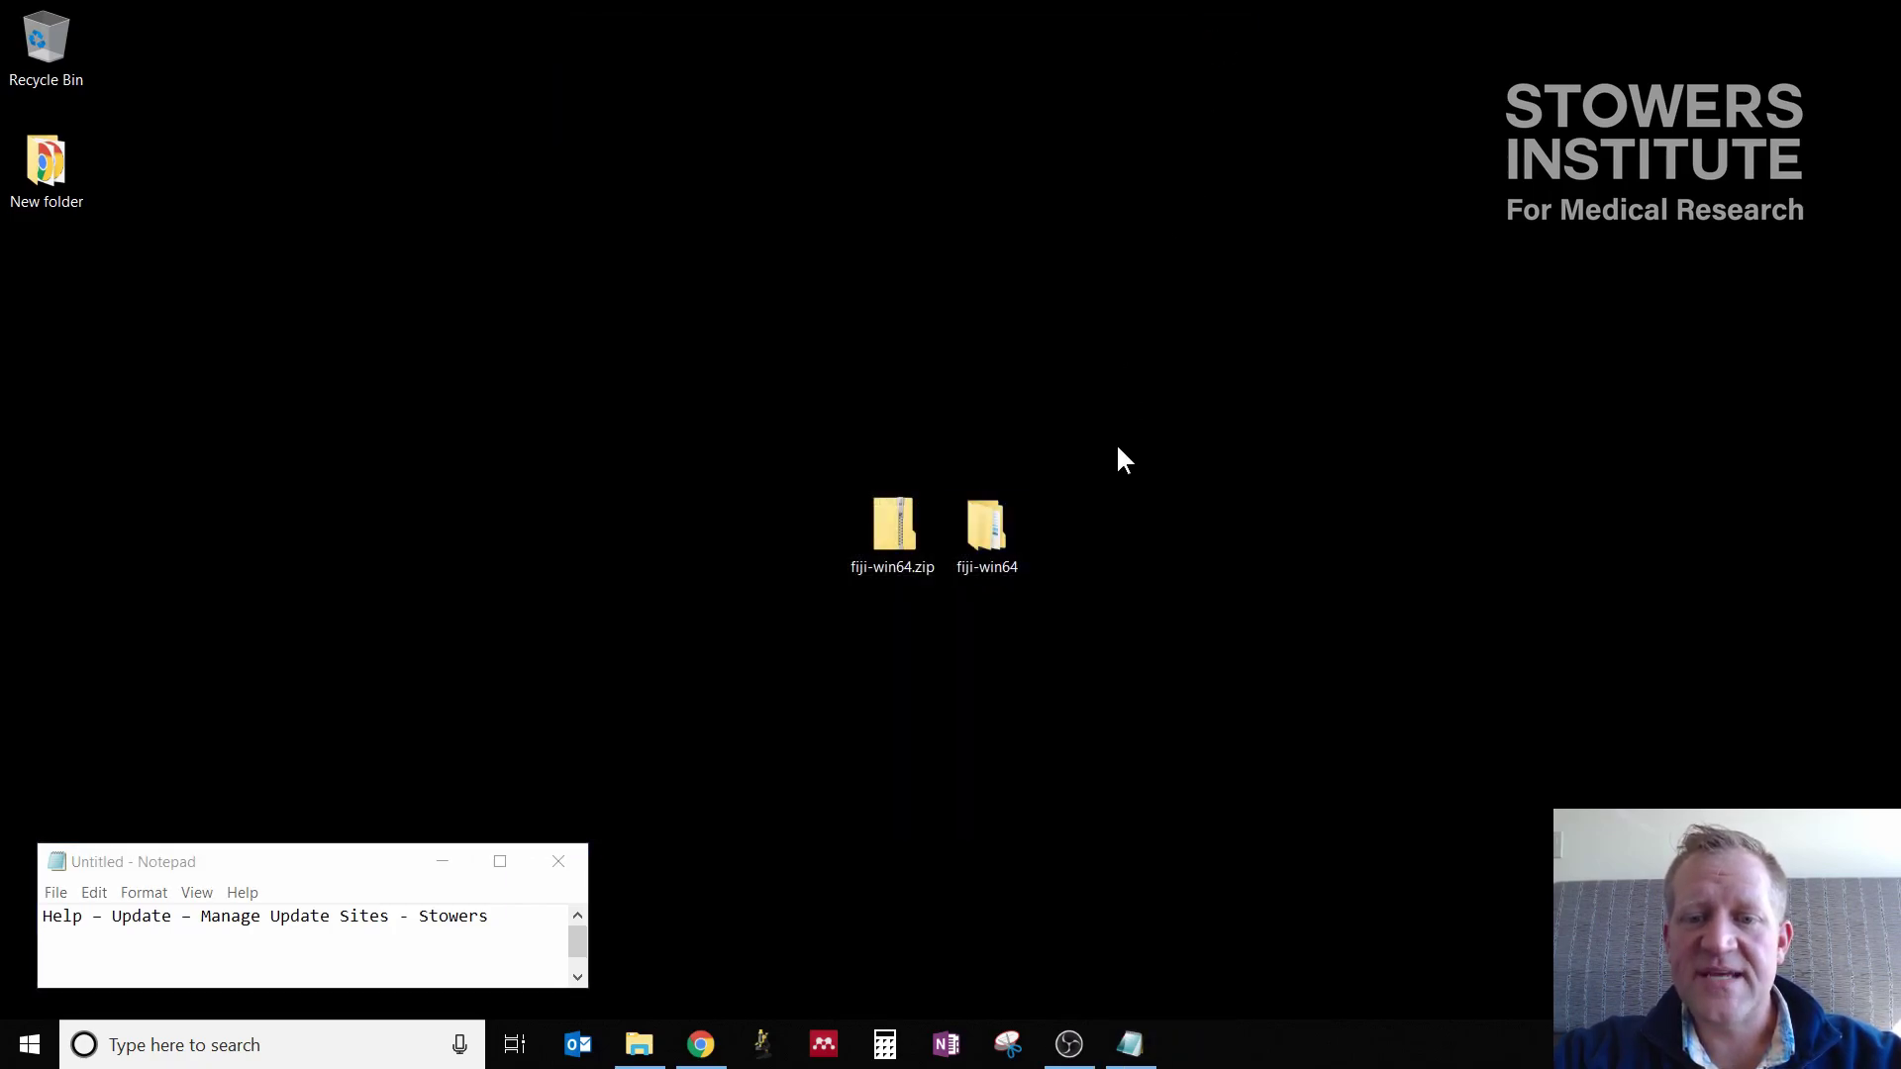
Step: Relaunch ImageJ-win64.exe from the restored Fiji.app folder, then minimize Explorer
{"action": "left_click", "coordinate": [639, 1045]}
{"action": "left_click", "coordinate": [799, 636]}
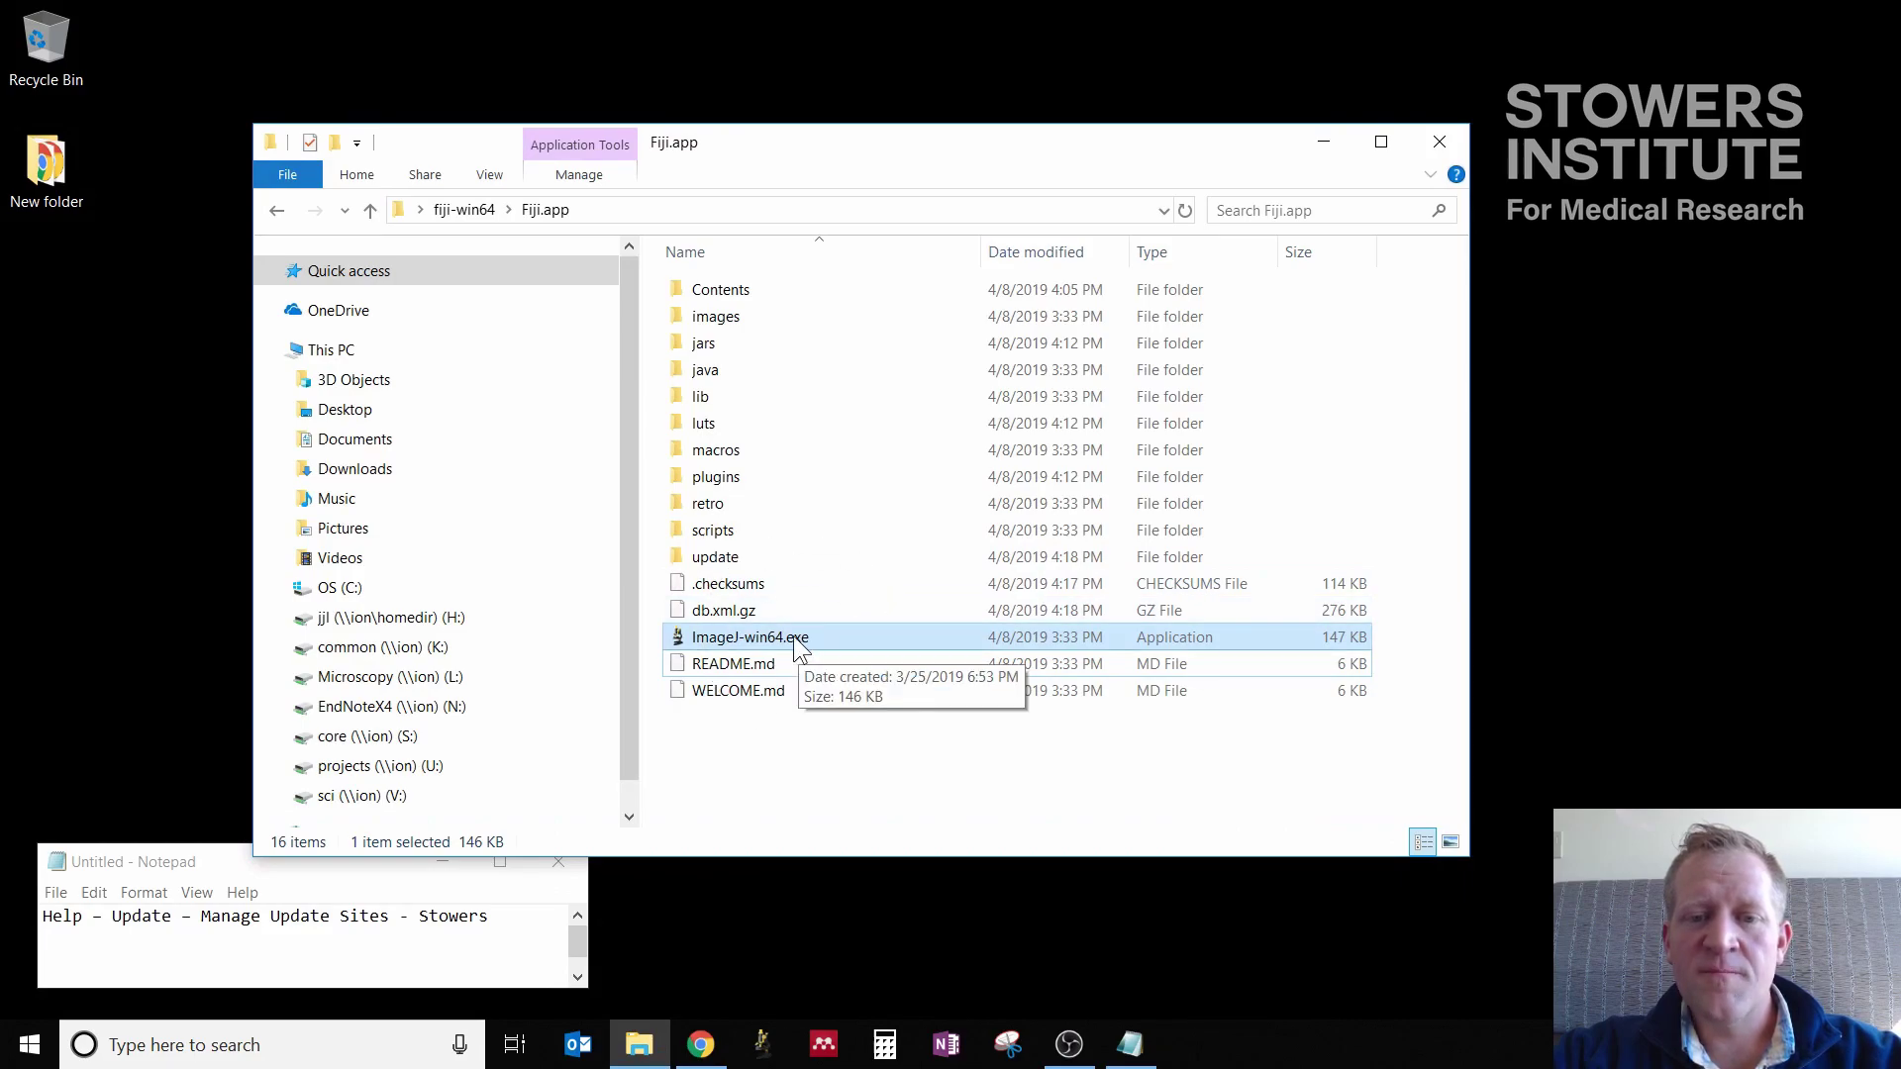
{"action": "double_click", "coordinate": [792, 639]}
{"action": "left_click", "coordinate": [1324, 142]}
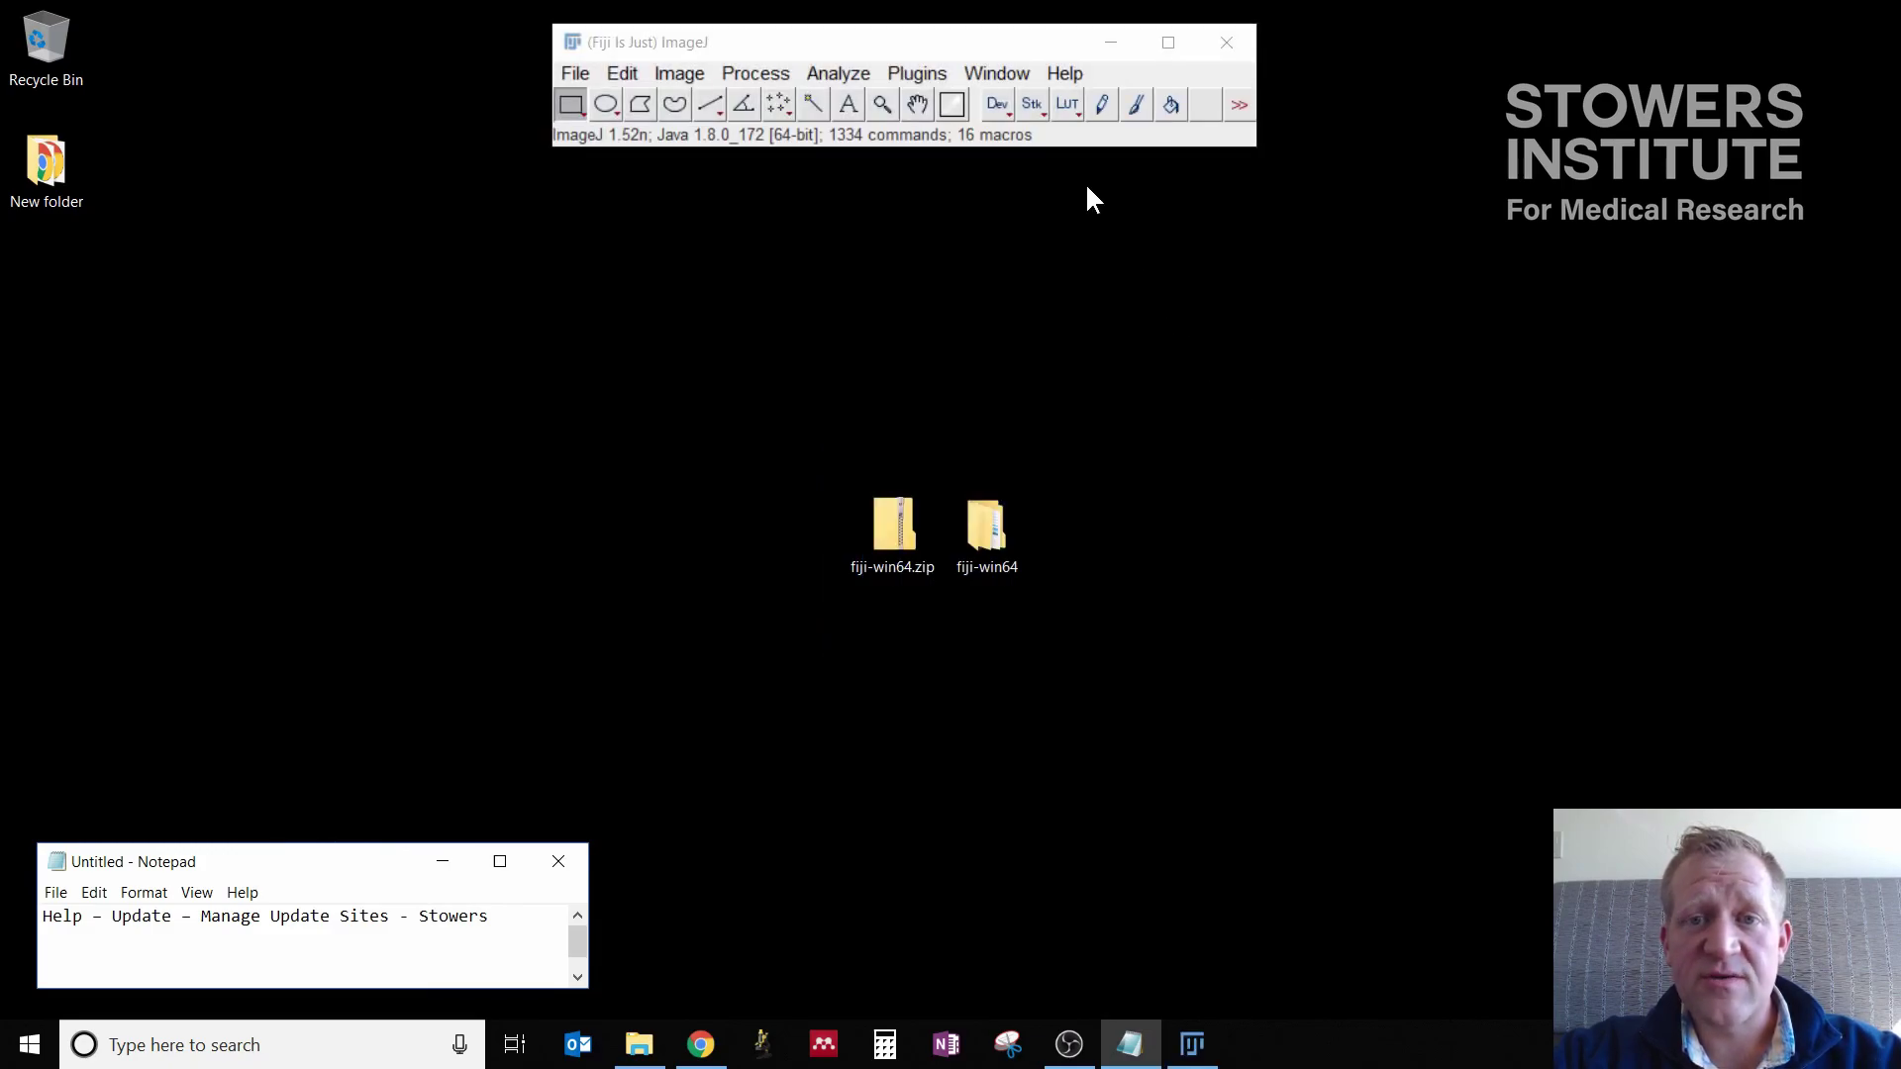
Step: Check Plugins > Stowers lists Jay_Unruh and SMC, then scroll the notes to the Black Background item
{"action": "left_click", "coordinate": [923, 74]}
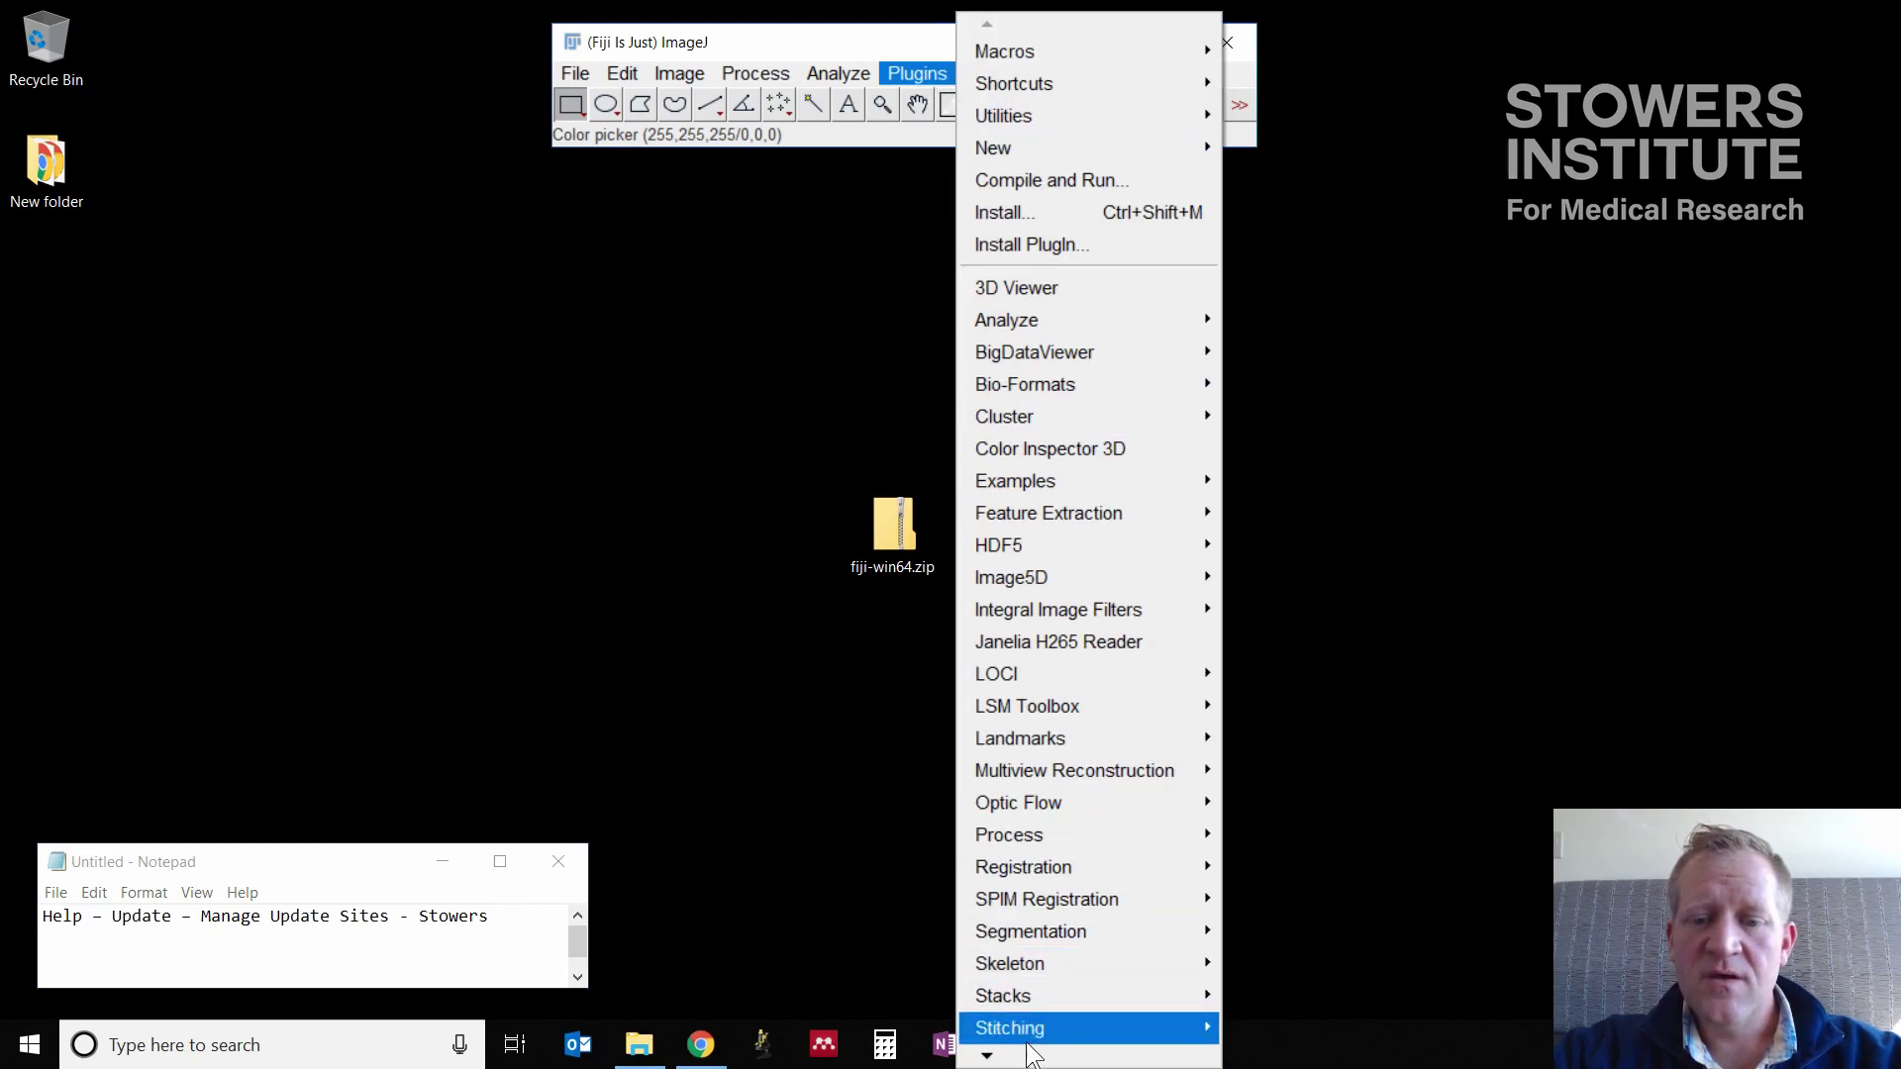
{"action": "mouse_move", "coordinate": [987, 1059]}
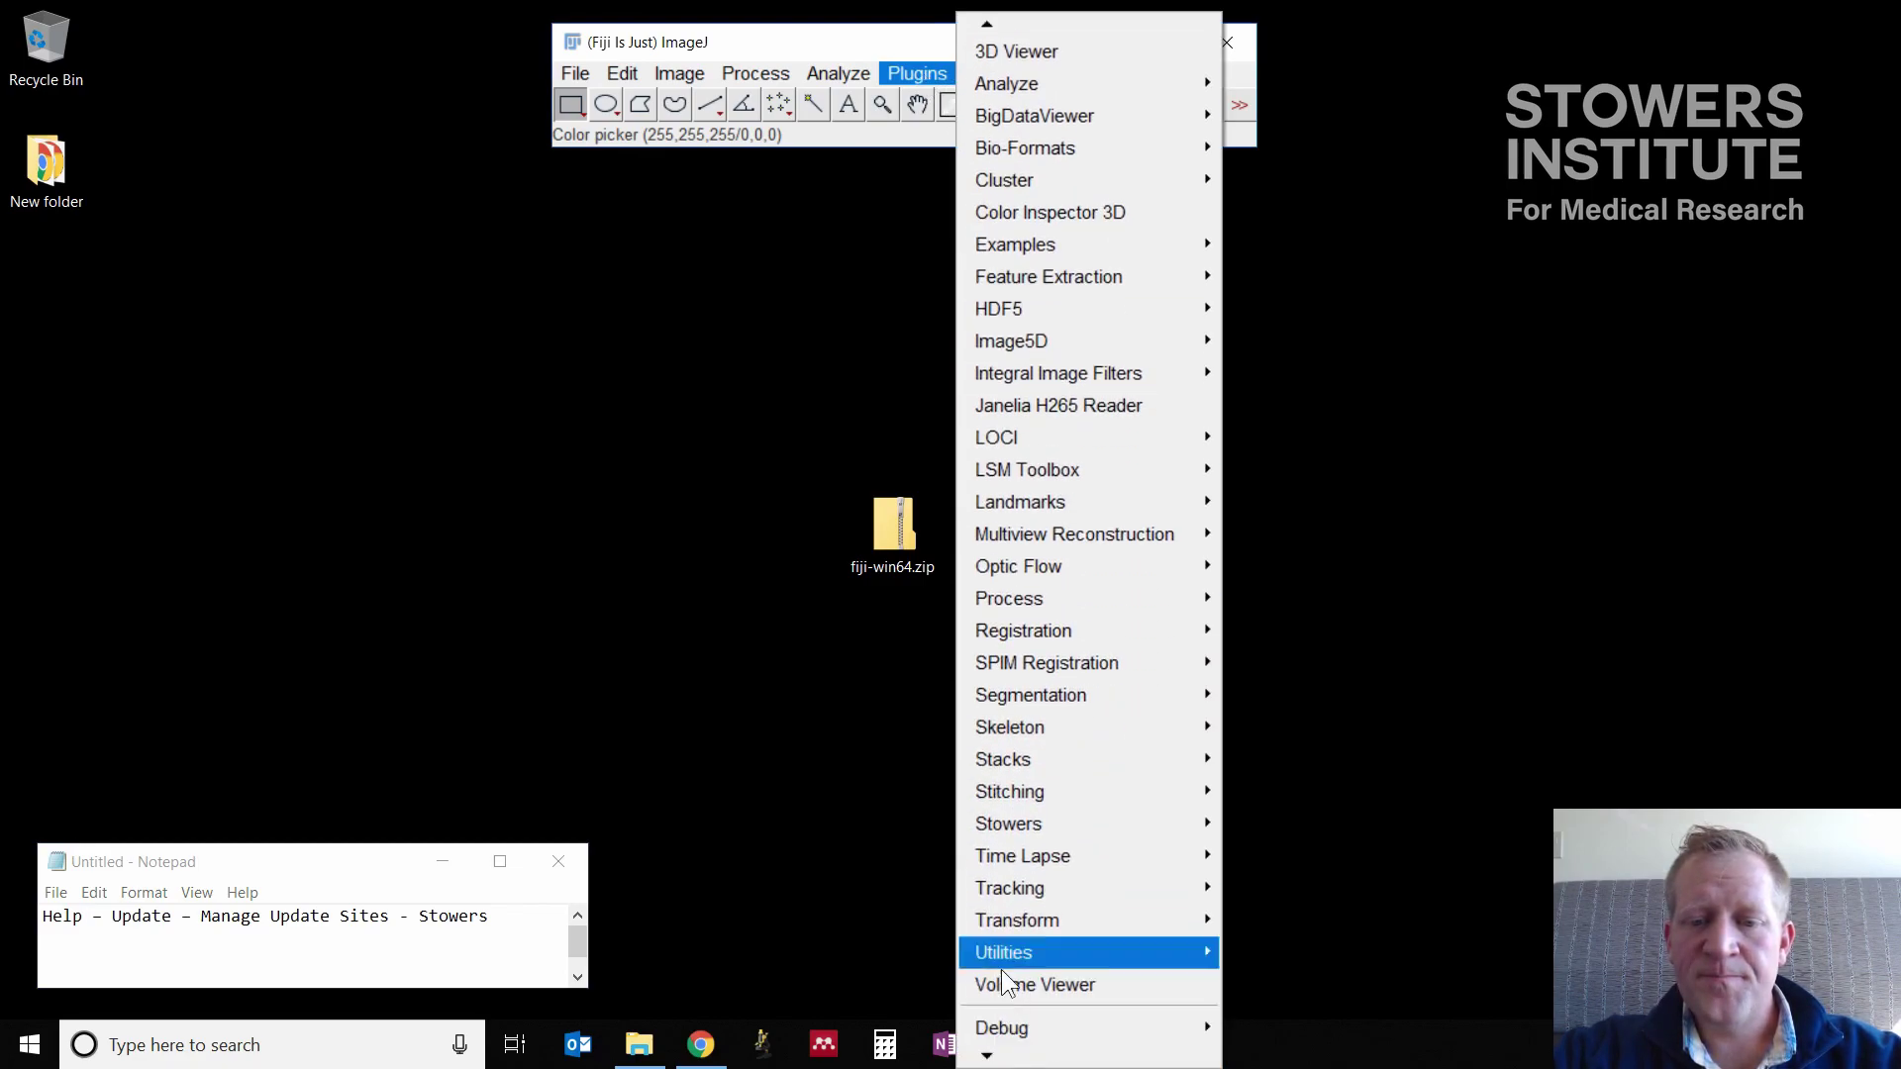
{"action": "left_click", "coordinate": [1022, 834]}
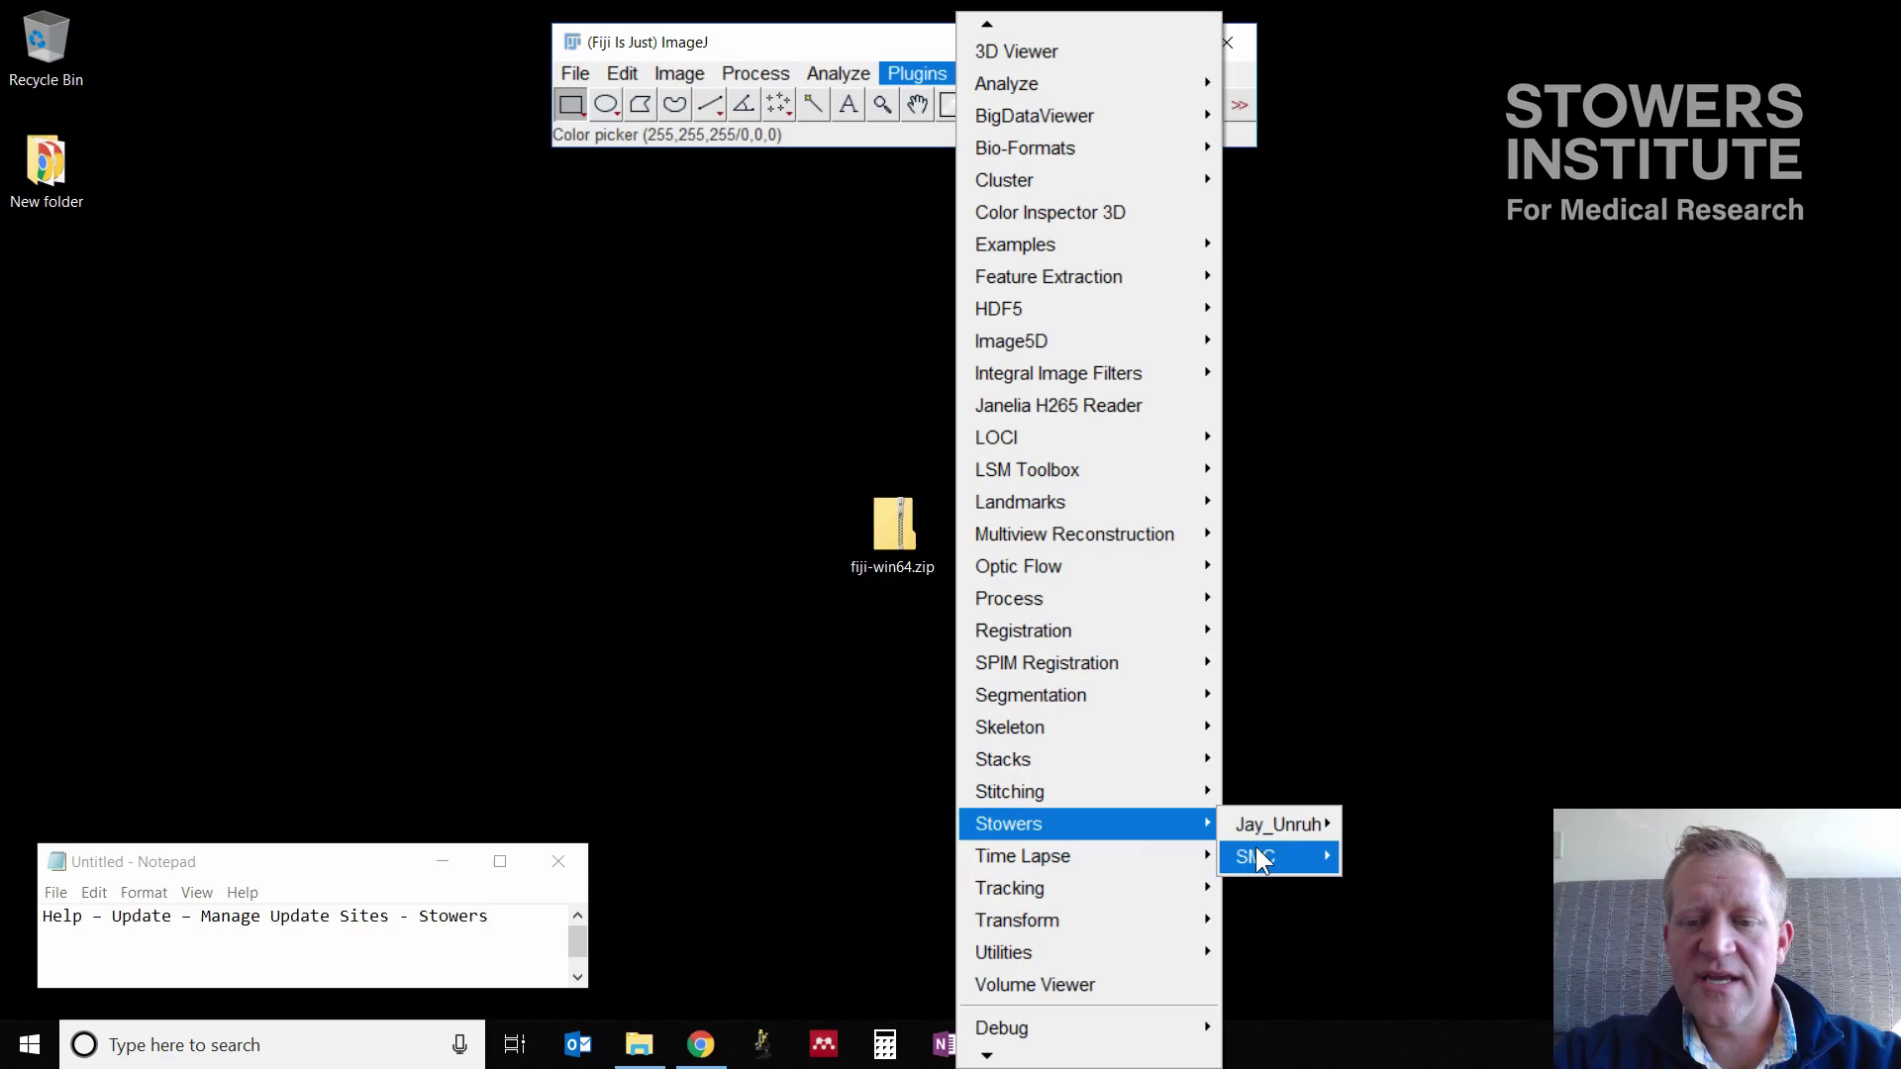
{"action": "mouse_move", "coordinate": [1320, 832]}
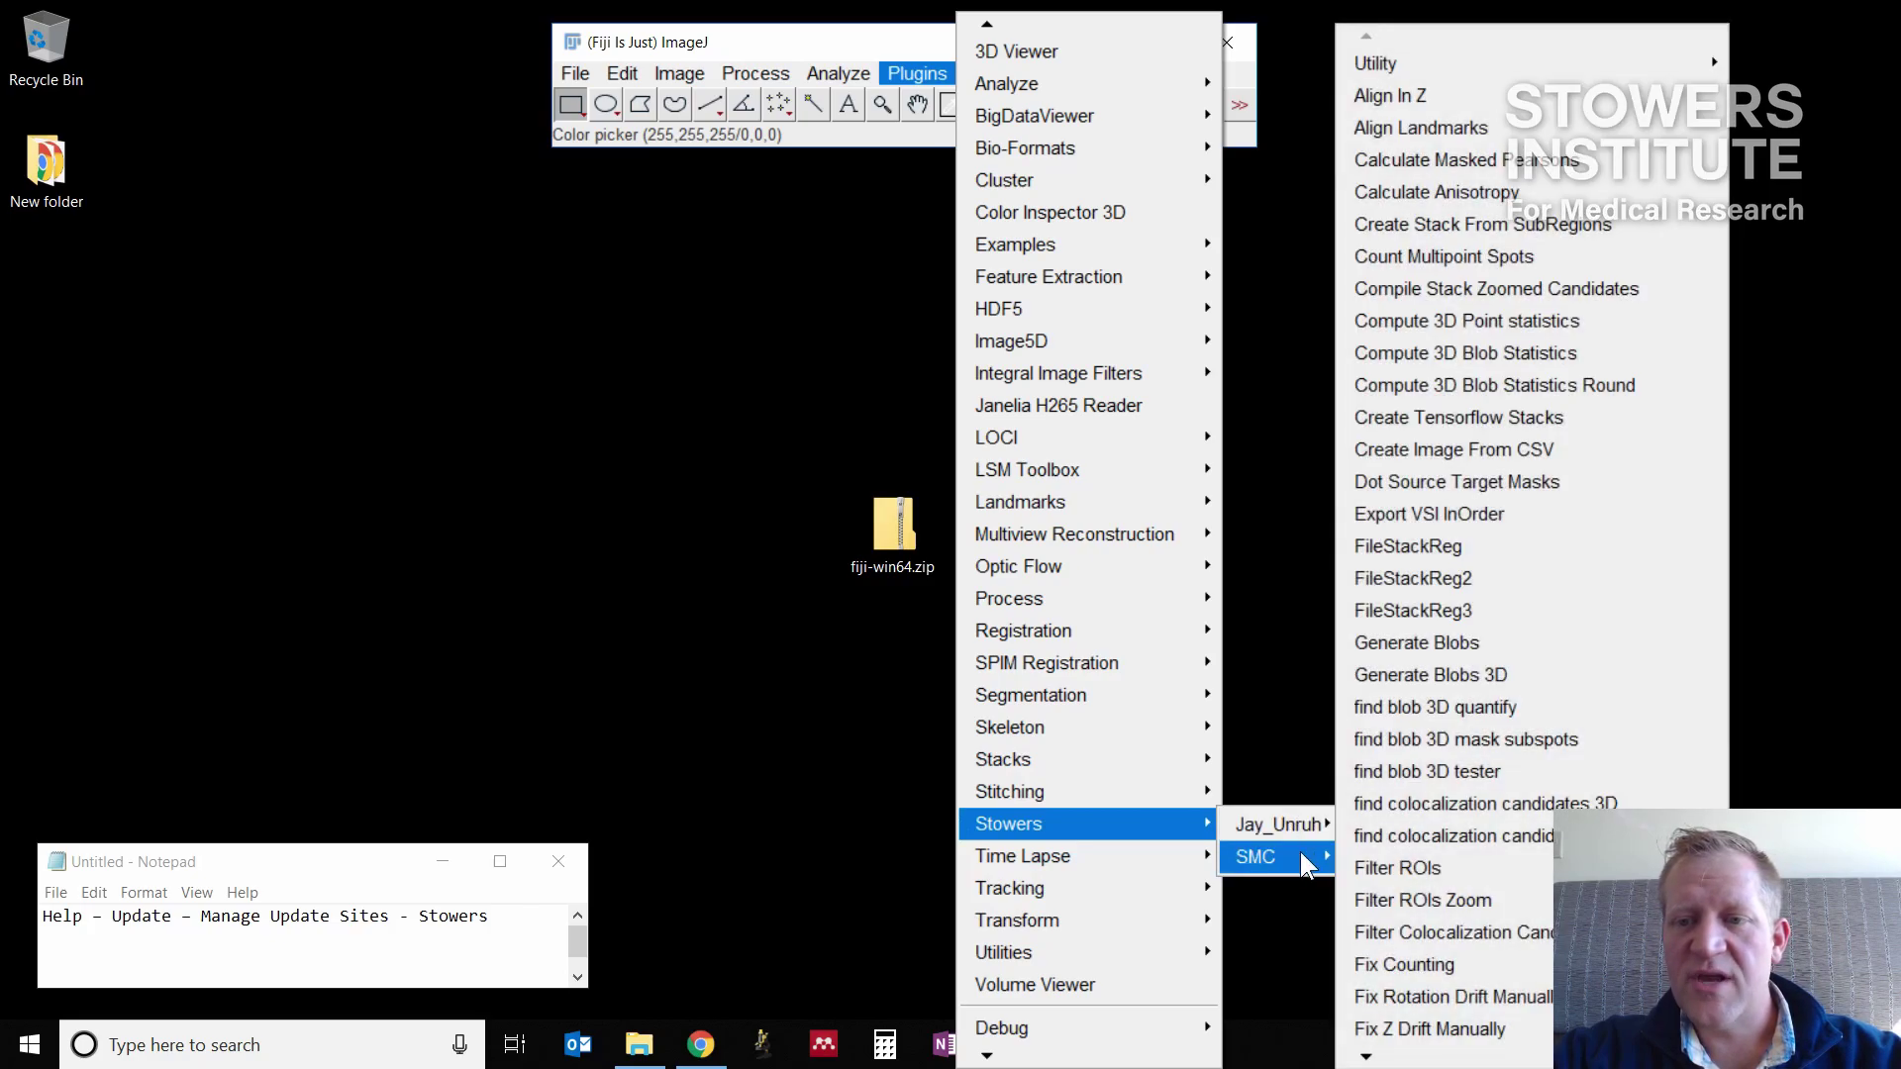
{"action": "left_click", "coordinate": [1285, 723]}
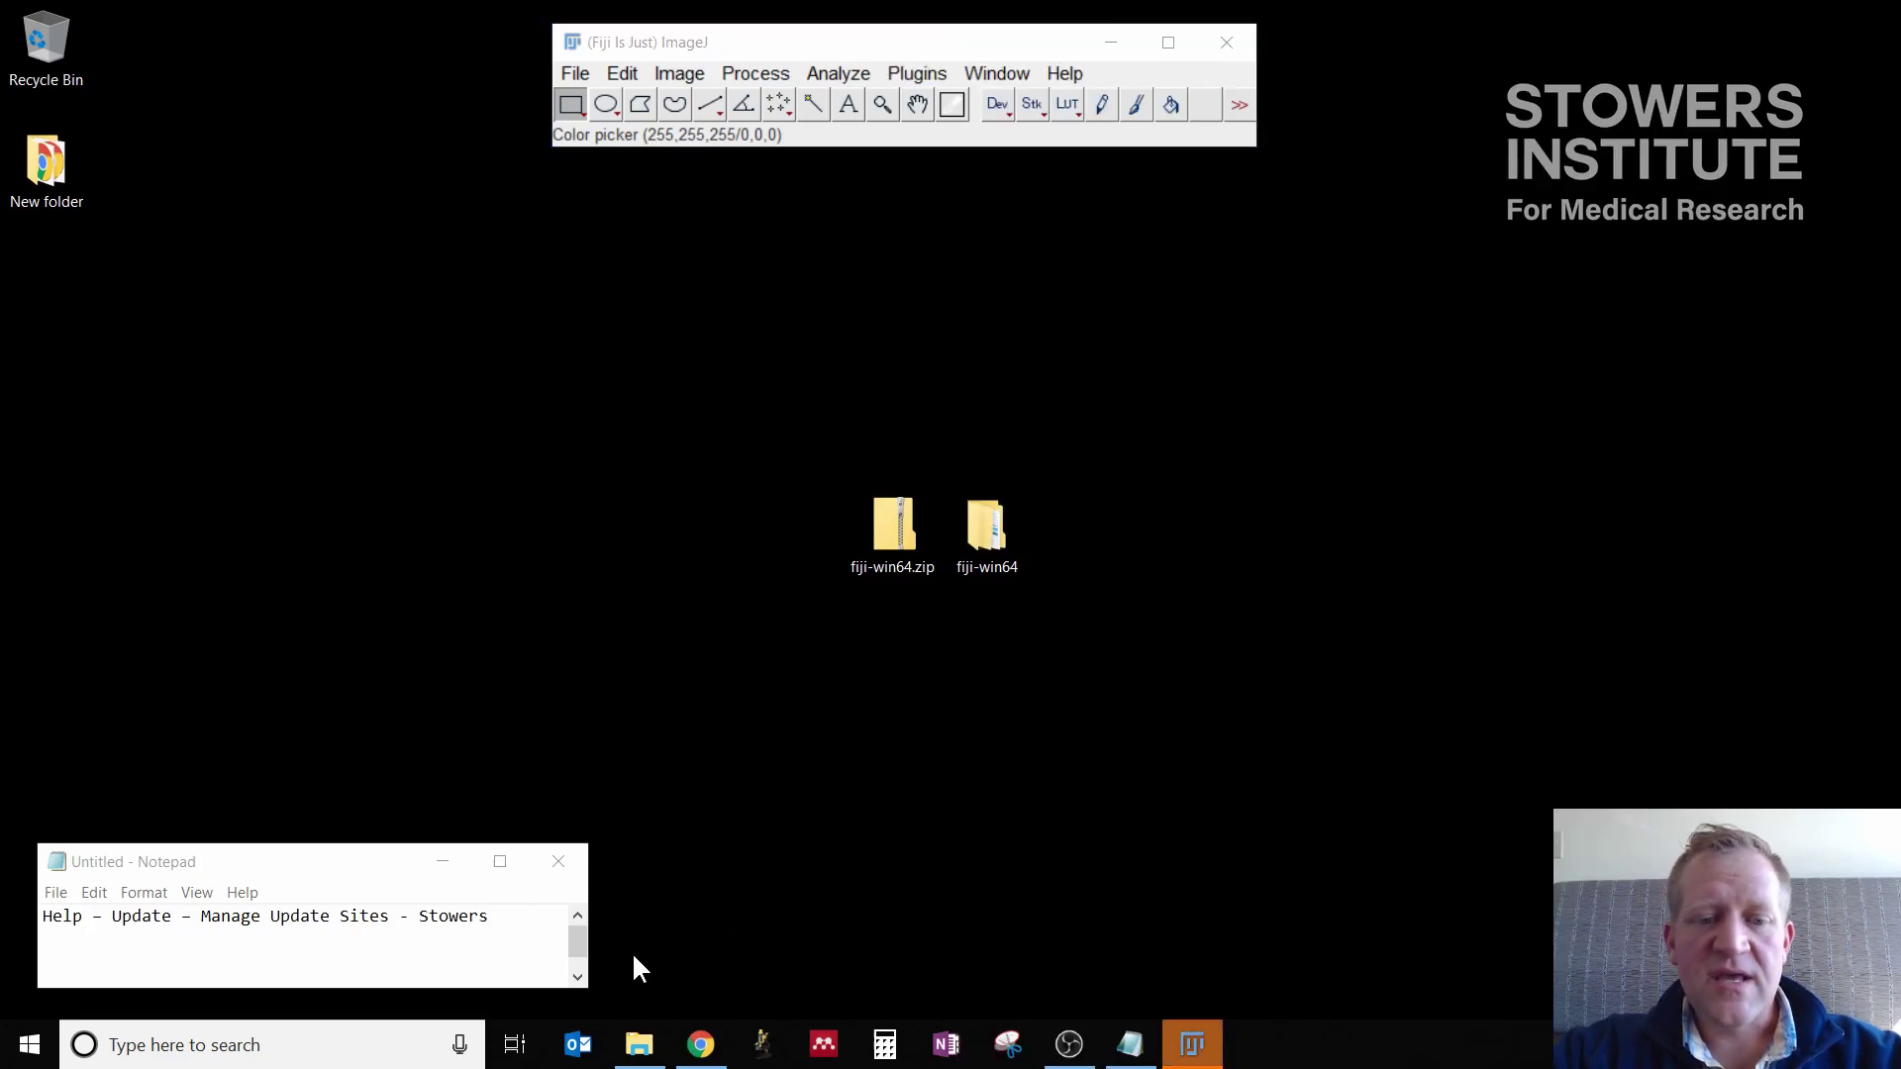
{"action": "left_click", "coordinate": [577, 978]}
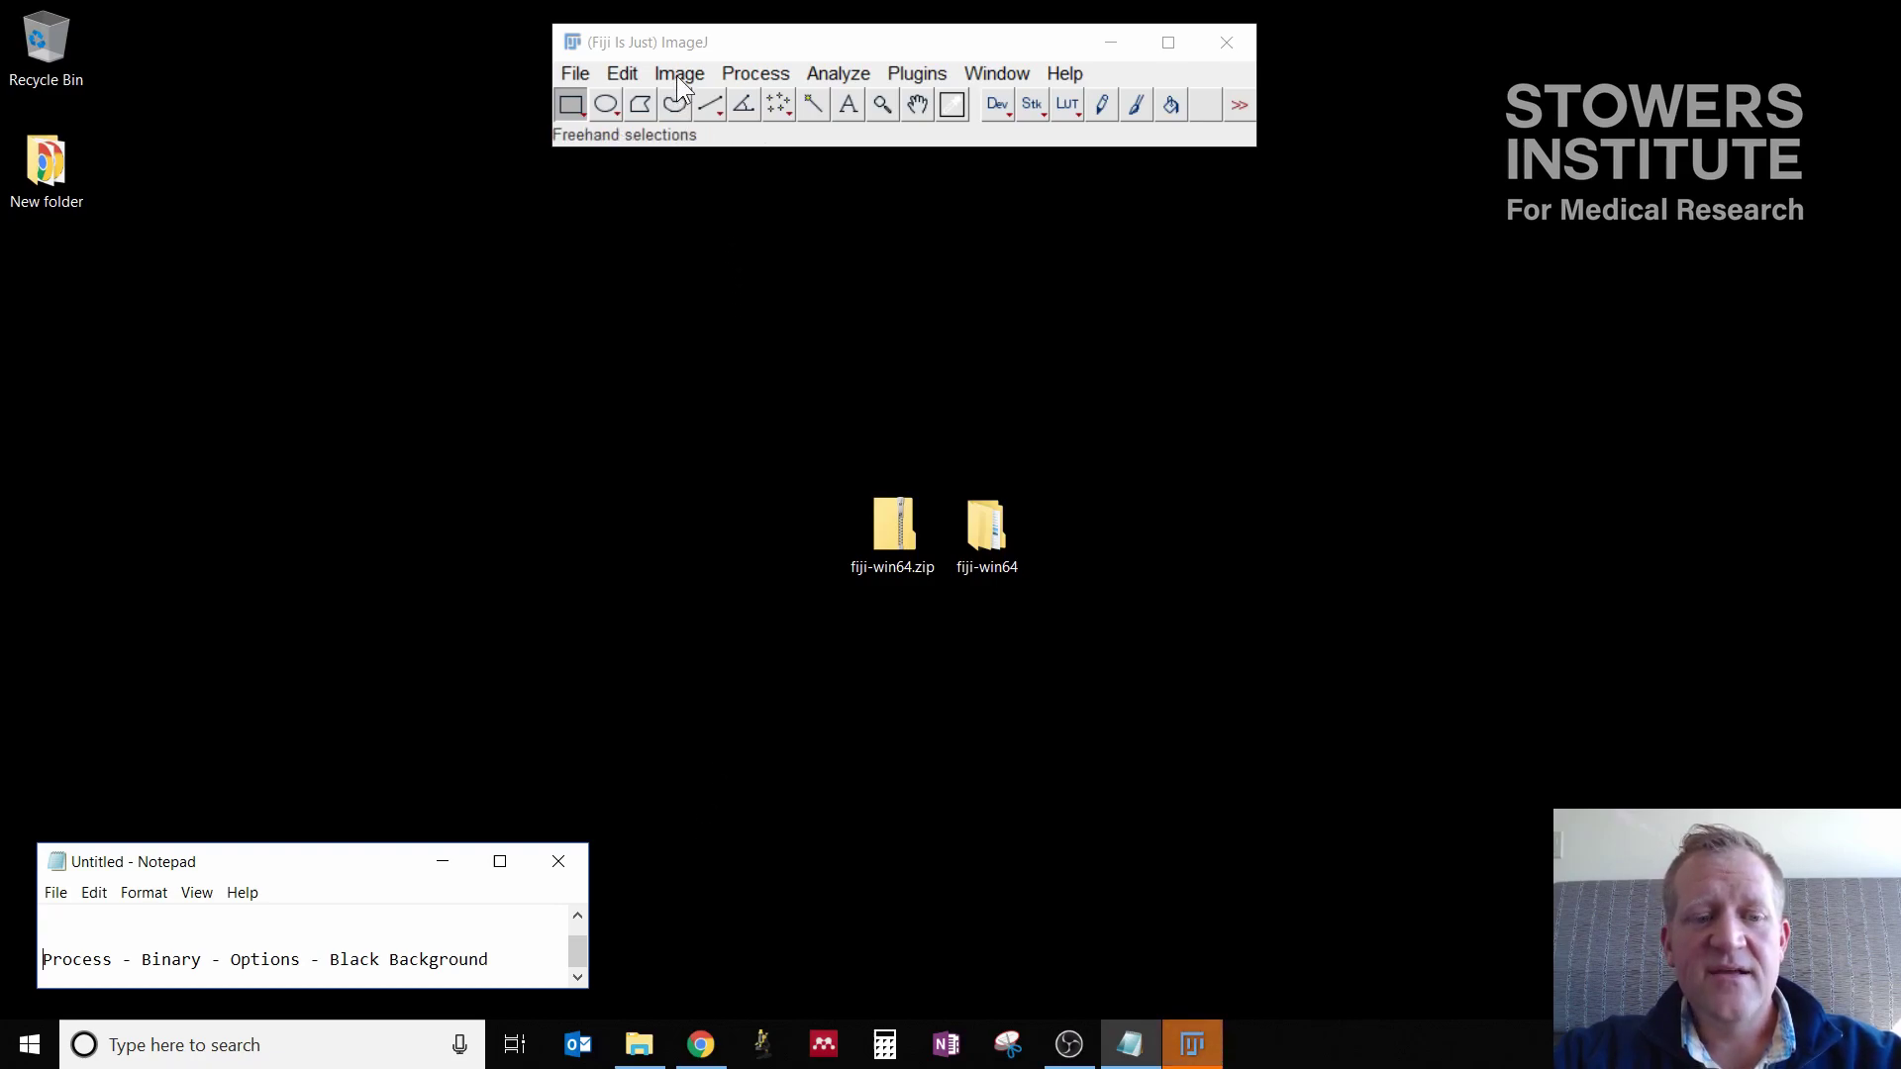
Step: Turn on Black background in Process > Binary > Options and confirm with OK
{"action": "left_click", "coordinate": [734, 77]}
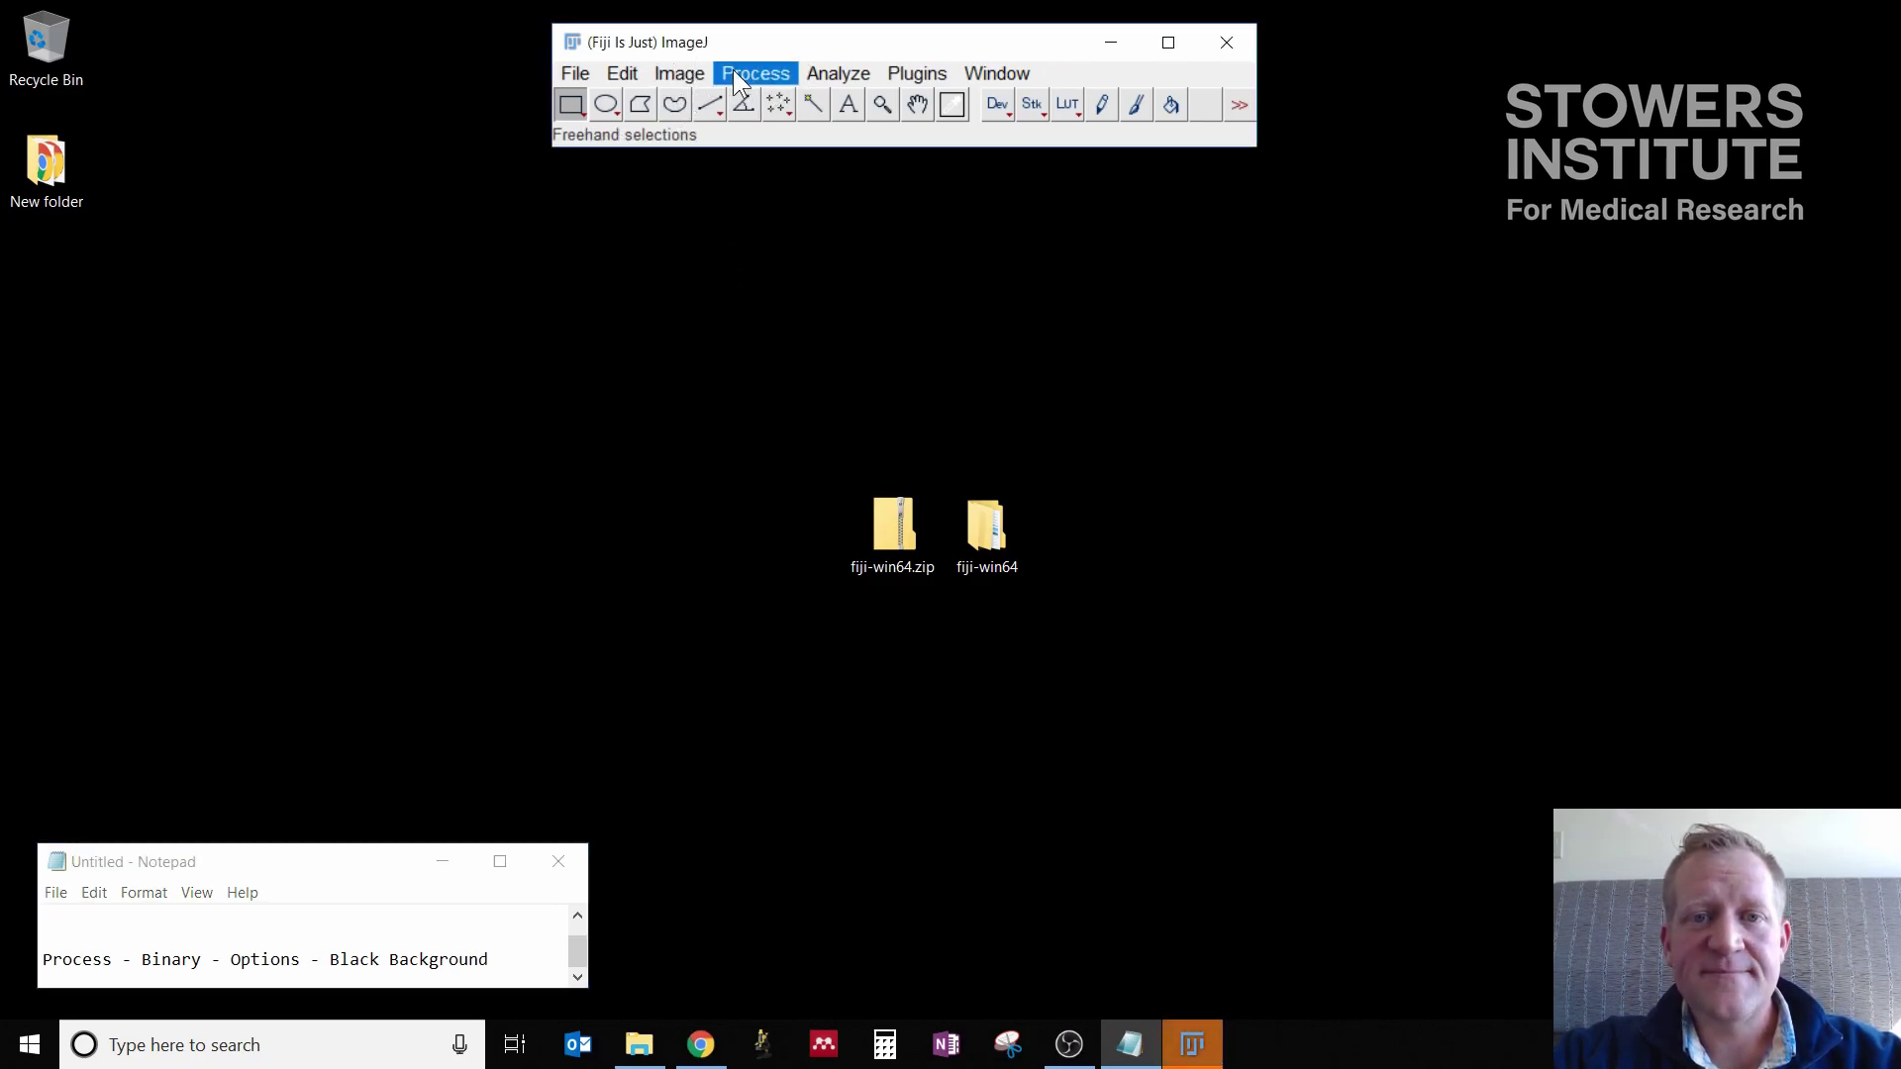
{"action": "mouse_move", "coordinate": [808, 329]}
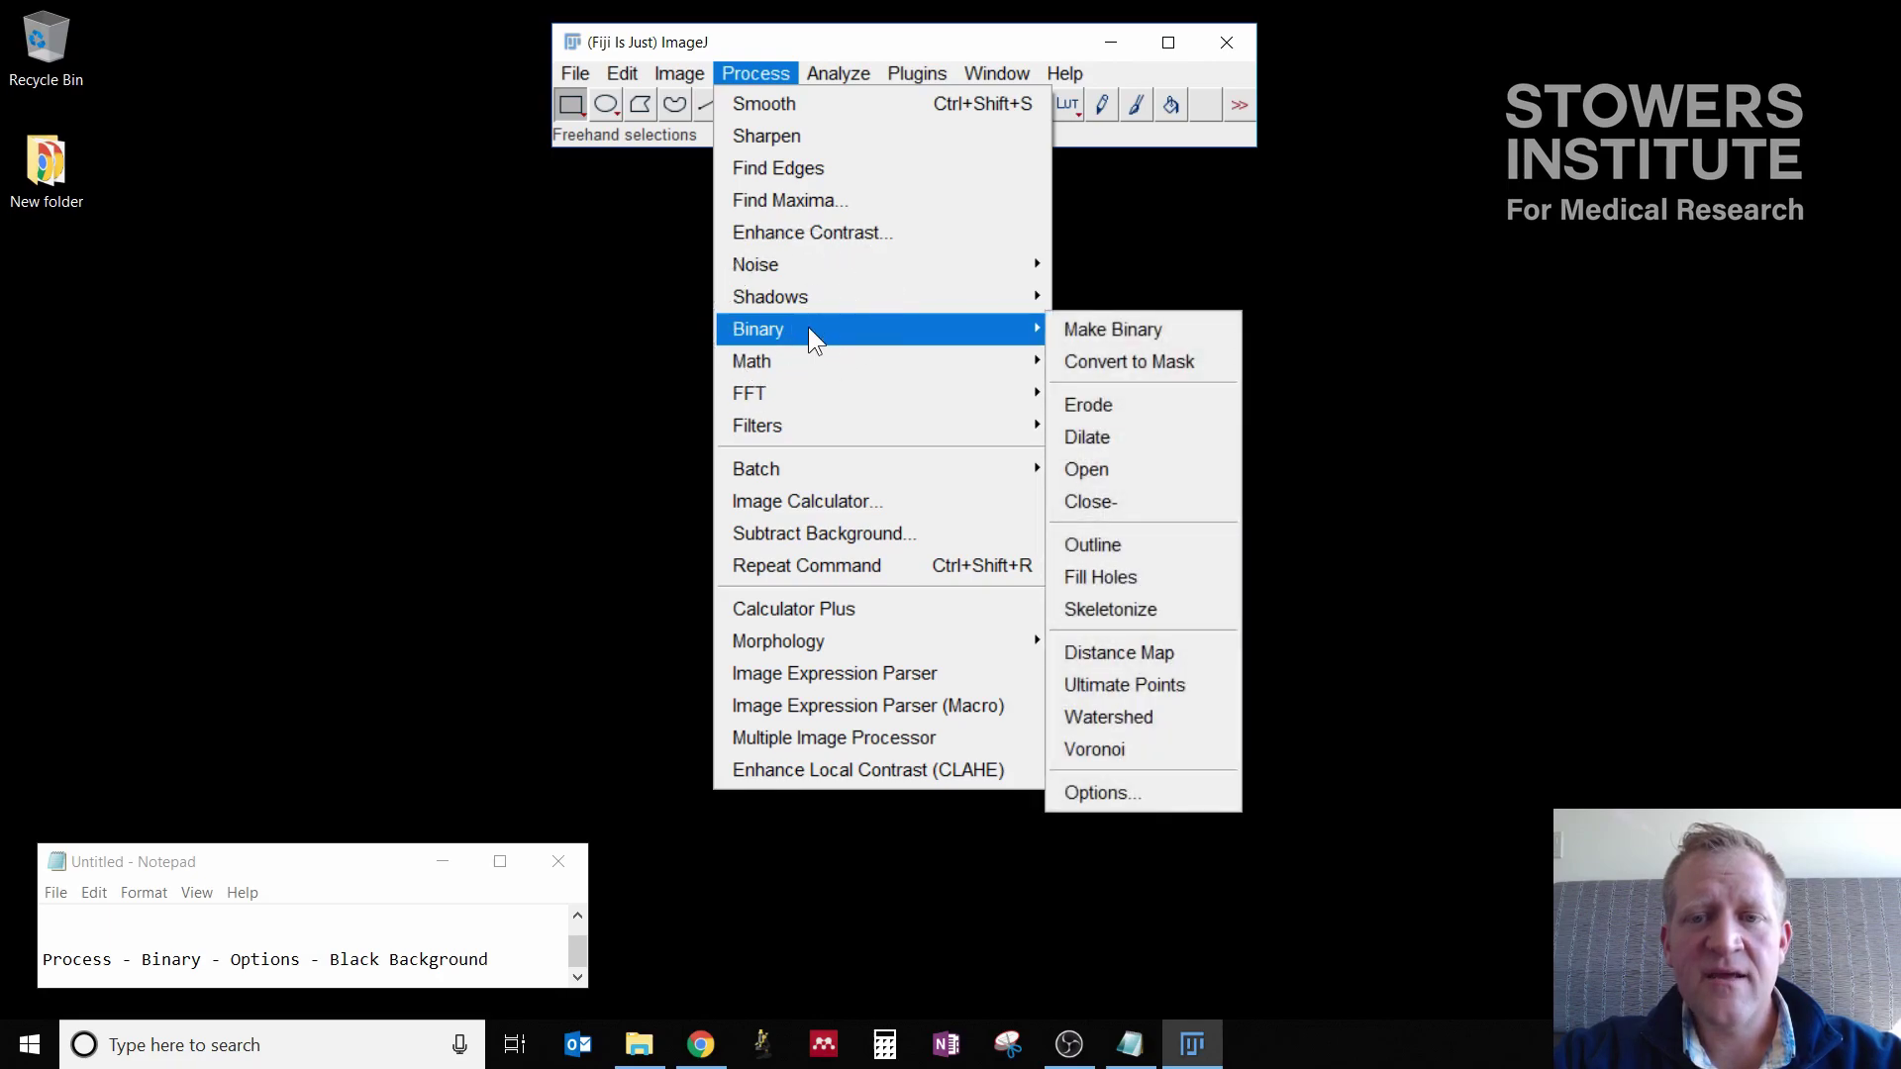
{"action": "left_click", "coordinate": [1149, 792]}
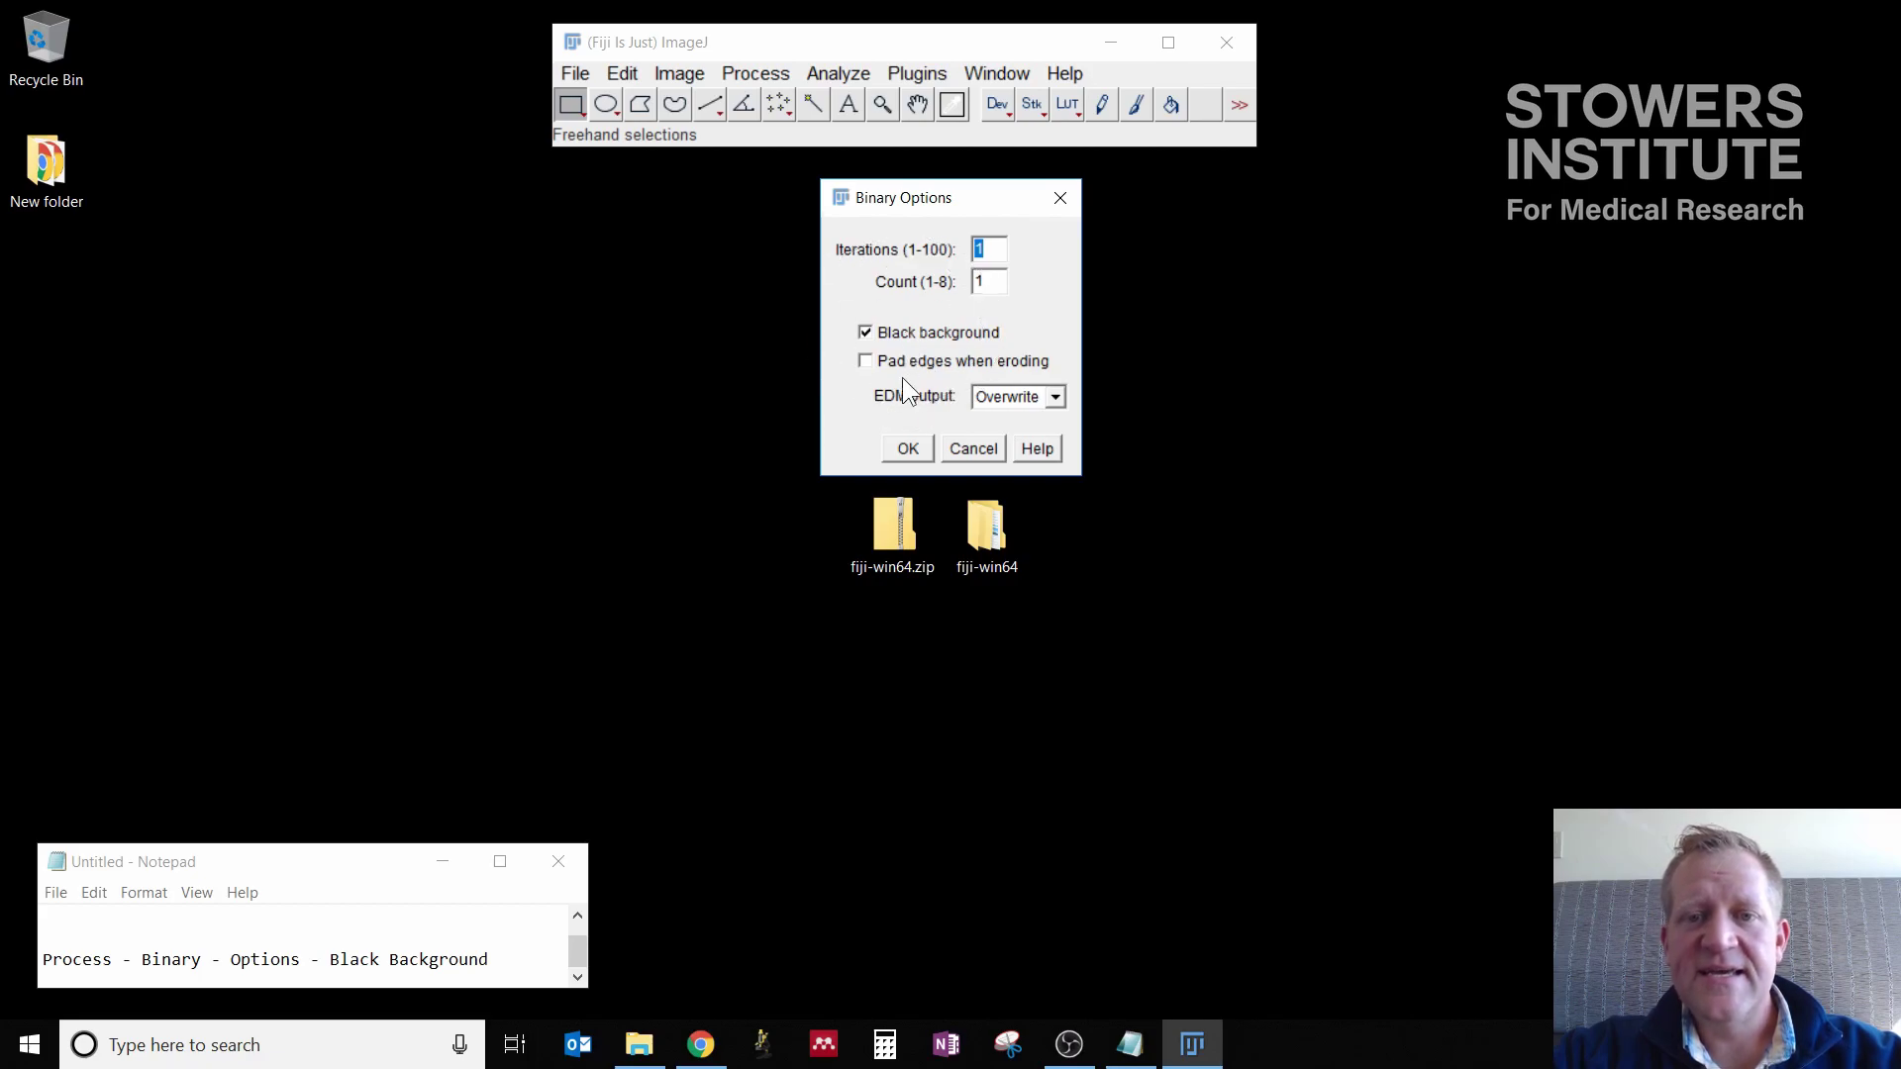
{"action": "left_click", "coordinate": [904, 451]}
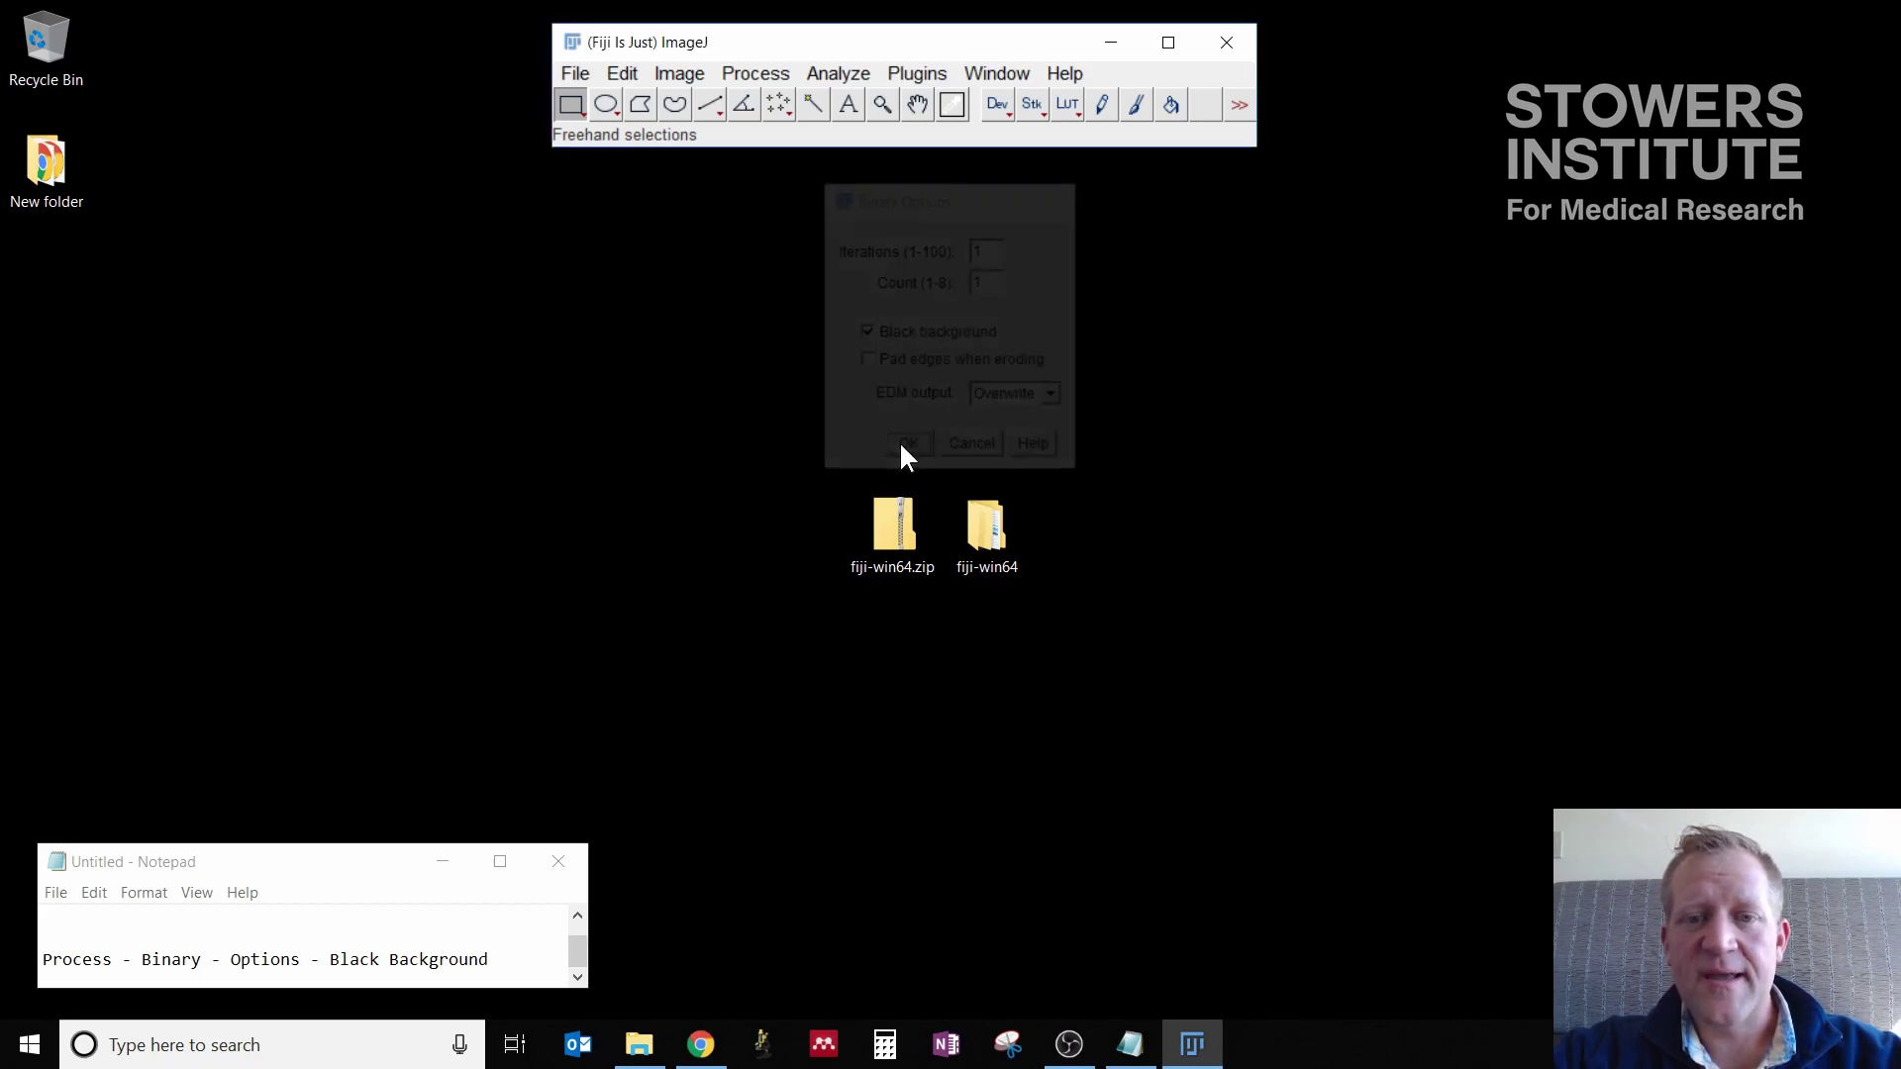